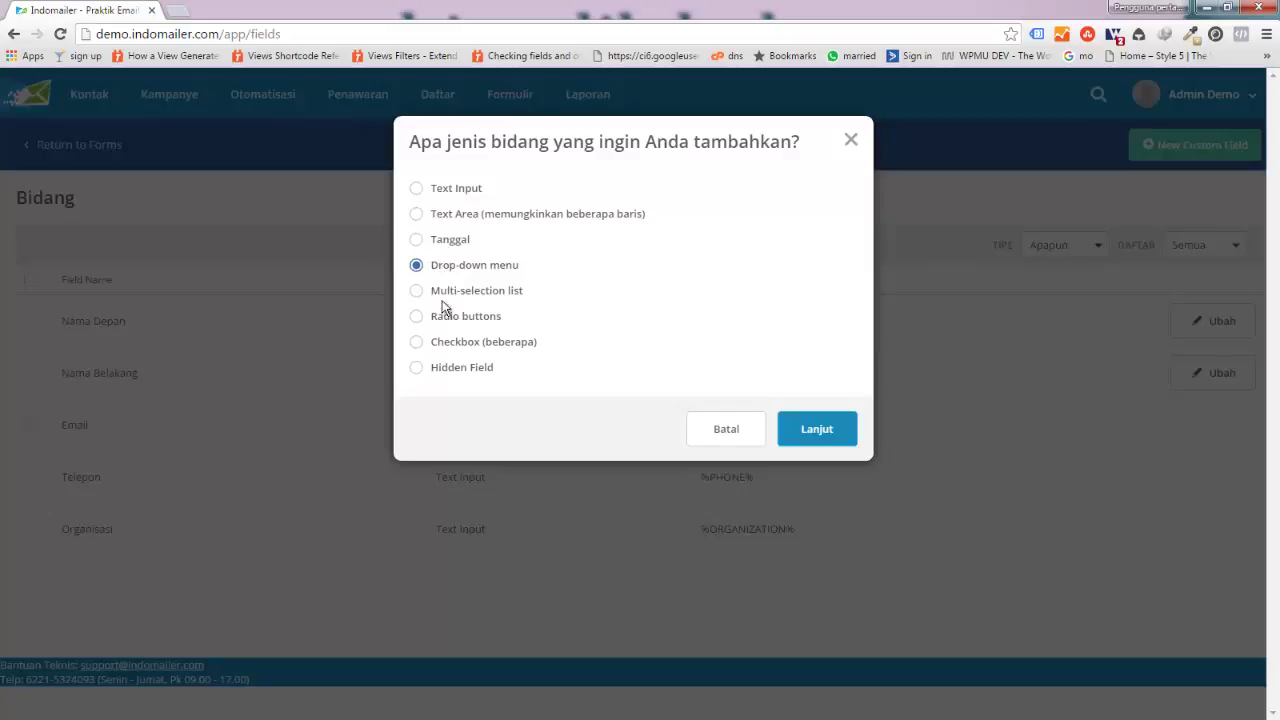
Step: Create a Tanggal (date) custom field named 'Ulang Tahun'
left_click(443, 318)
left_click(415, 247)
left_click(802, 430)
left_click(601, 216)
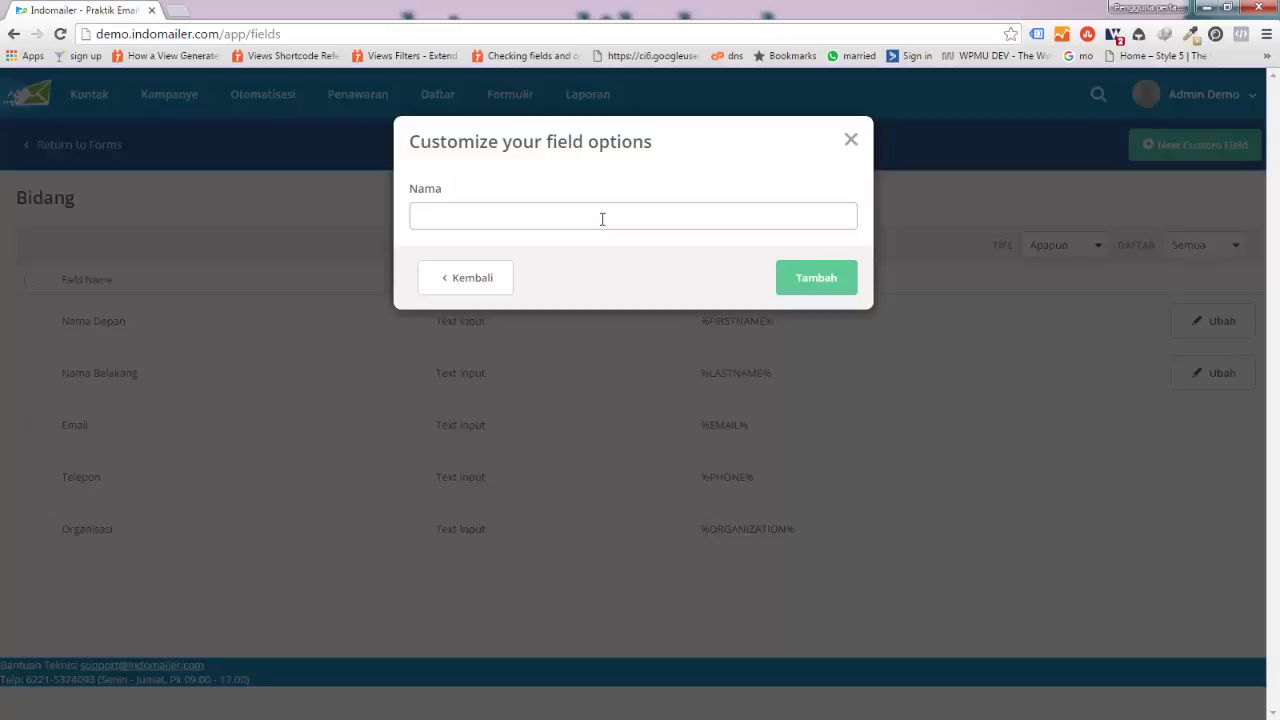
type("Ulang Tahun")
left_click(813, 287)
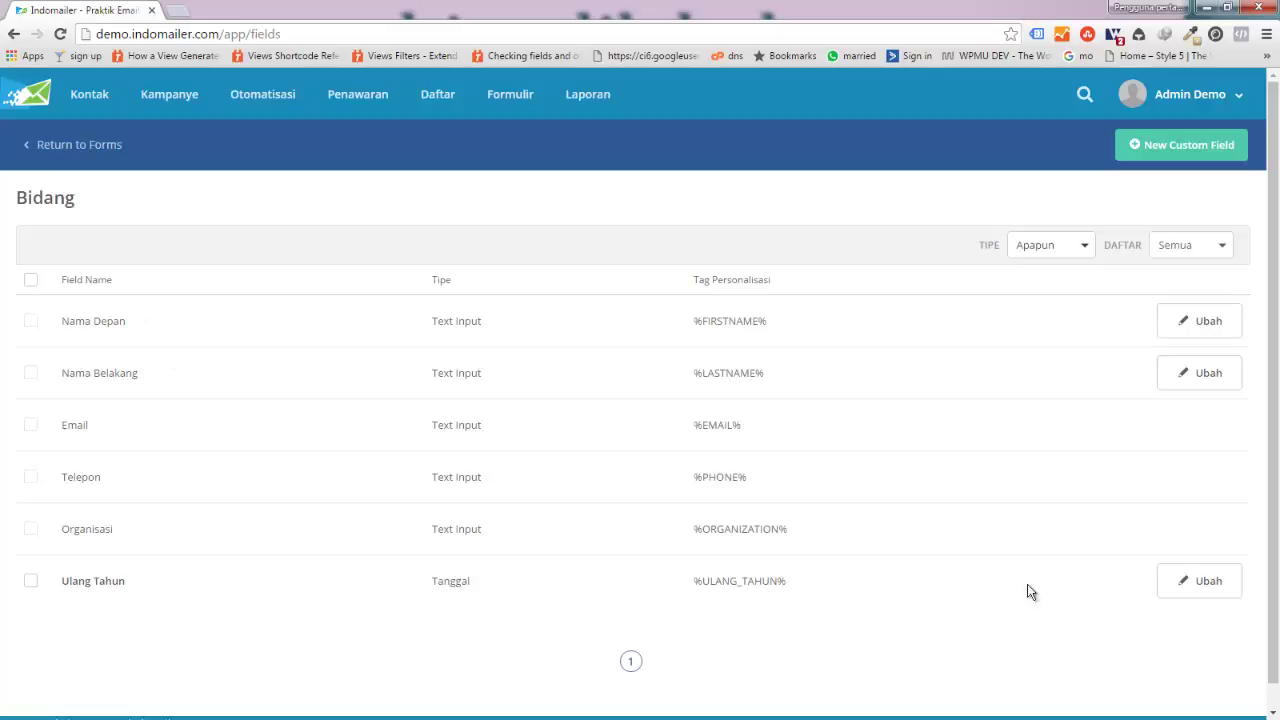
Step: In the Ulang Tahun field's advanced settings, restrict it to the Tester list and save
left_click(1200, 584)
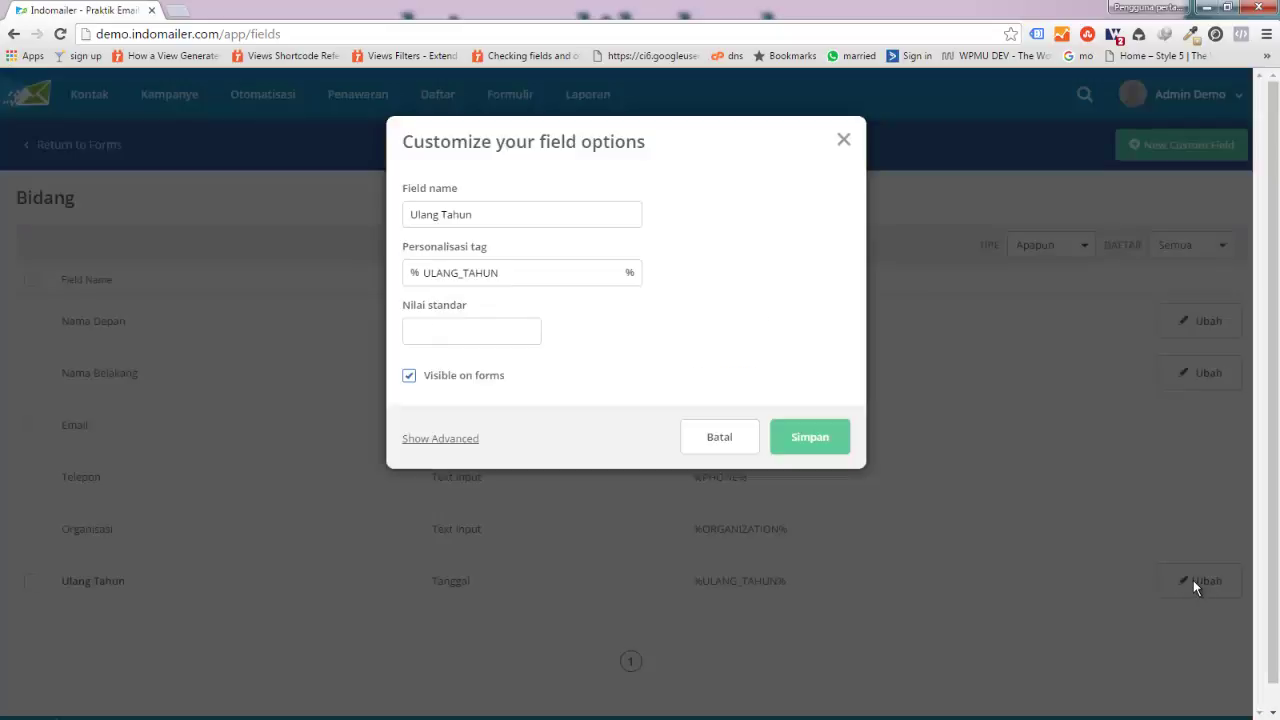
left_click(438, 442)
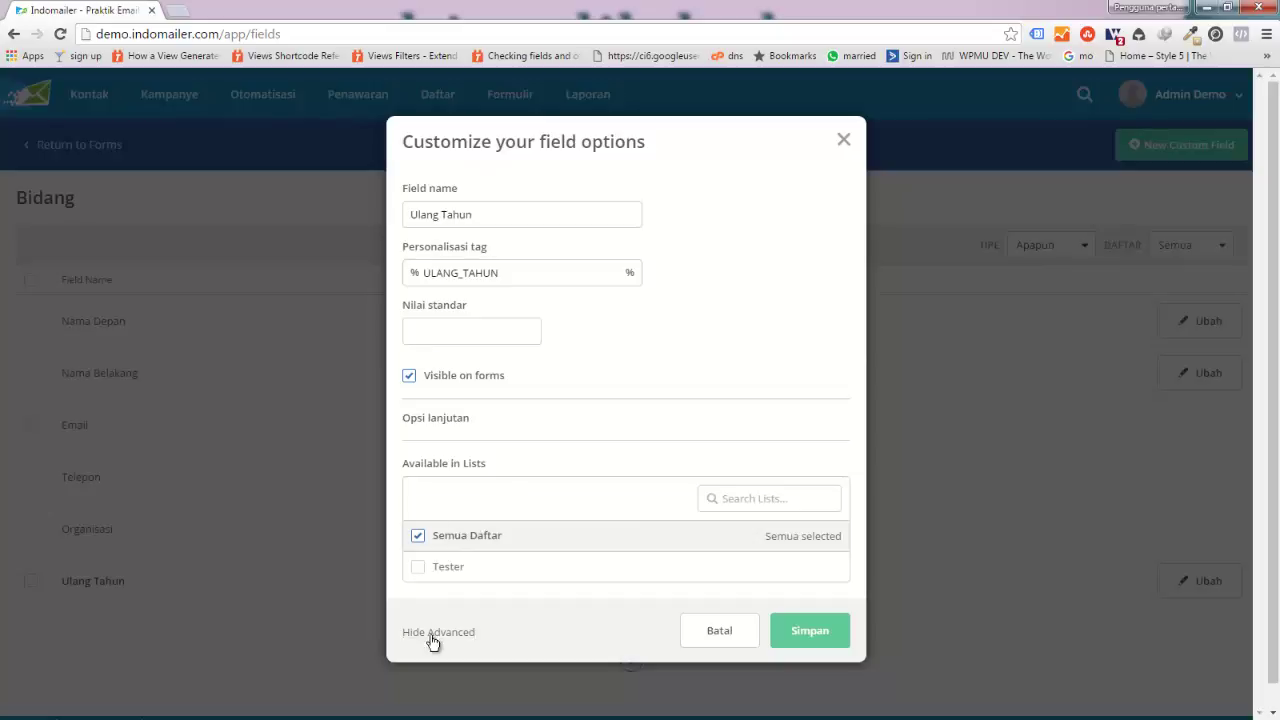
left_click(419, 569)
left_click(823, 634)
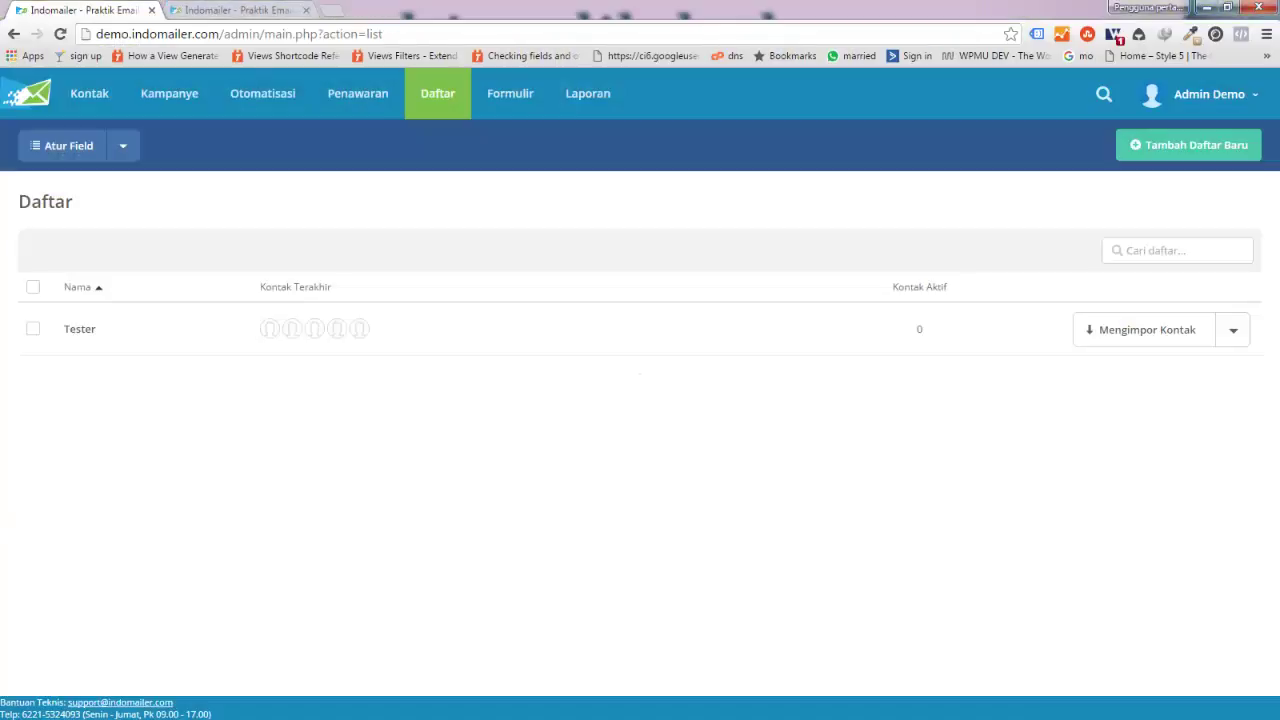
Step: Open the Tester list's contacts page from the Daftar overview
left_click(86, 335)
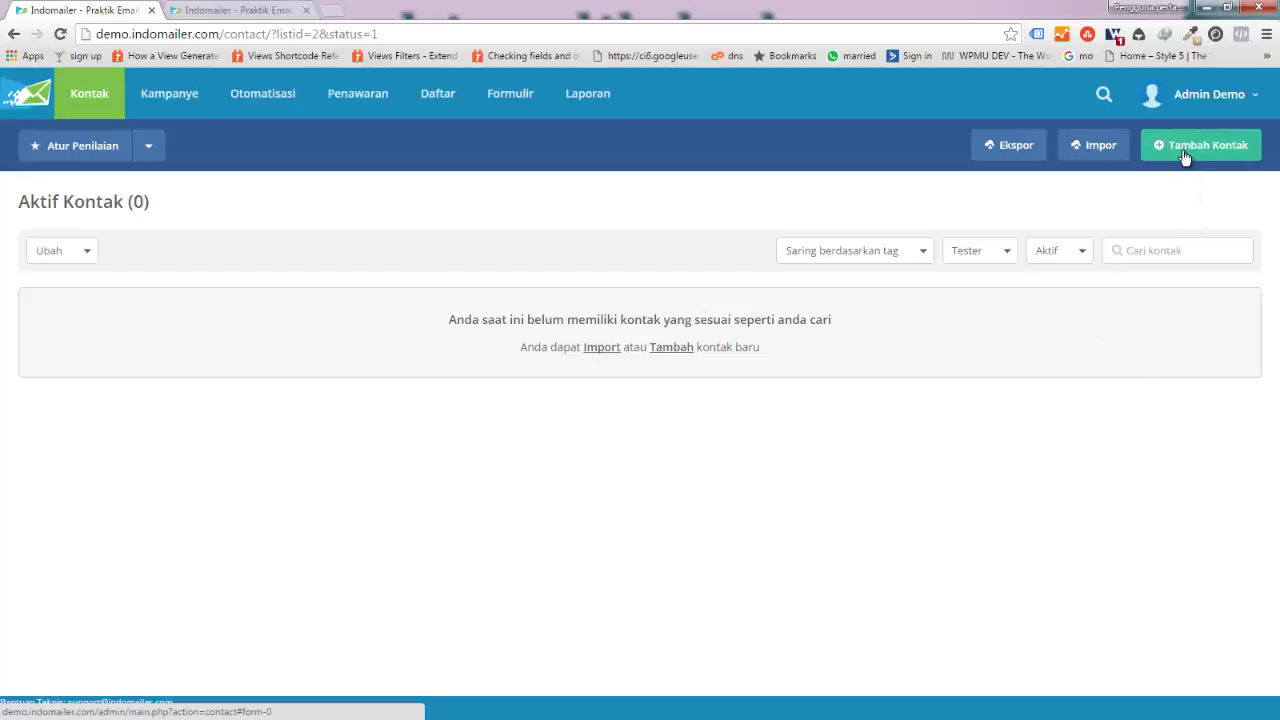
Step: Start a new contact and enter its e-mail address, correcting the first letter to lowercase
left_click(1182, 150)
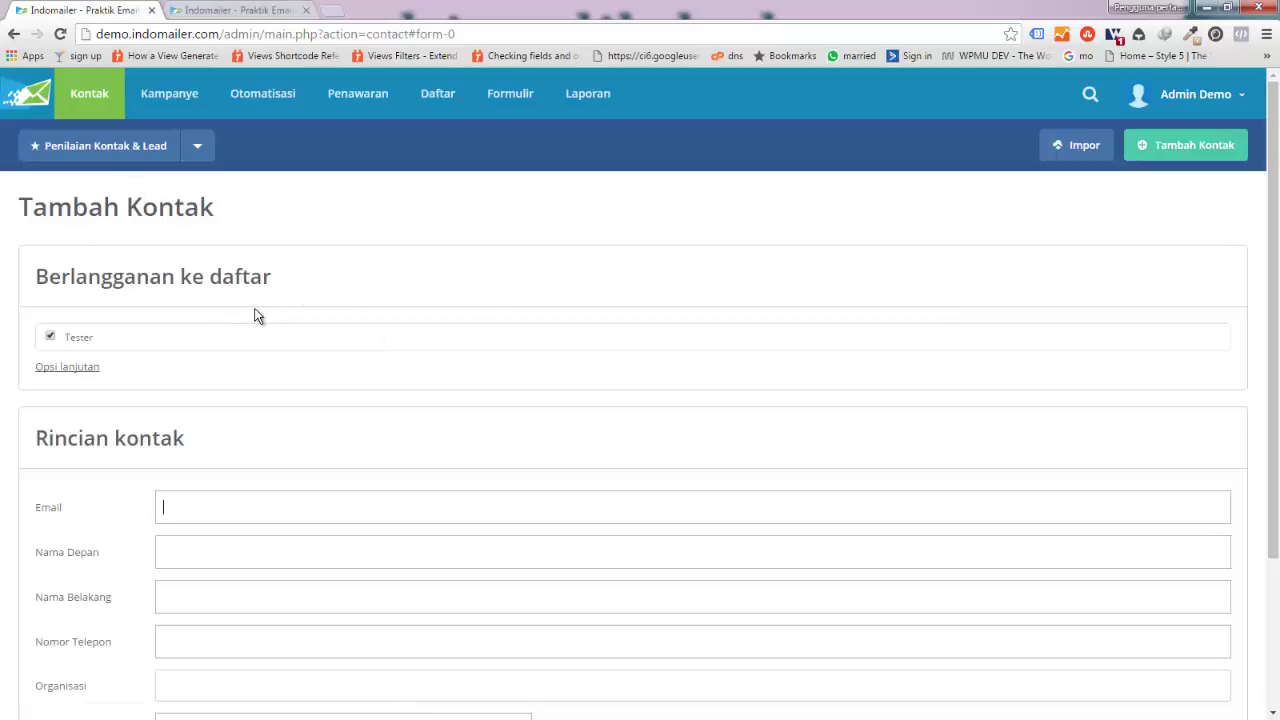
scroll(257, 308, "down", 2)
scroll(257, 308, "up", 1)
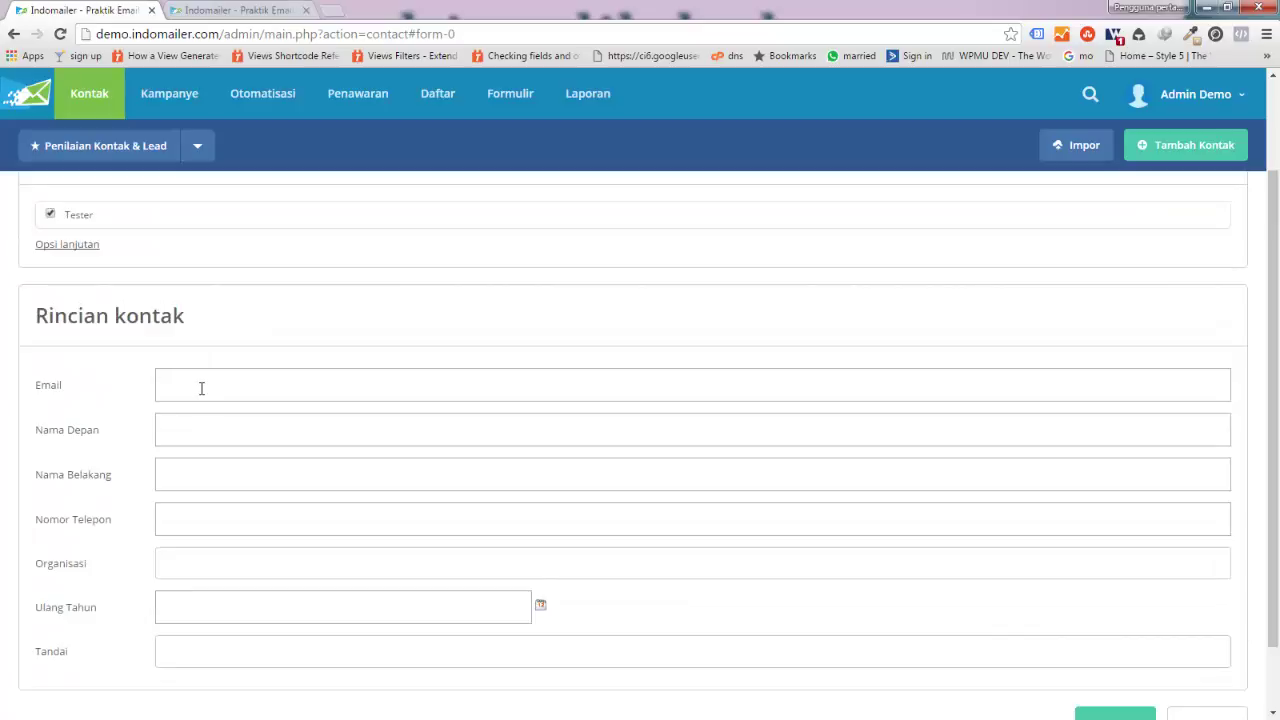
key("Home")
key("Delete")
type("d")
key("End")
key("Tab")
Step: Fill in the contact's full name as Nama Depan and save the contact
scroll(420, 460, "down", 1)
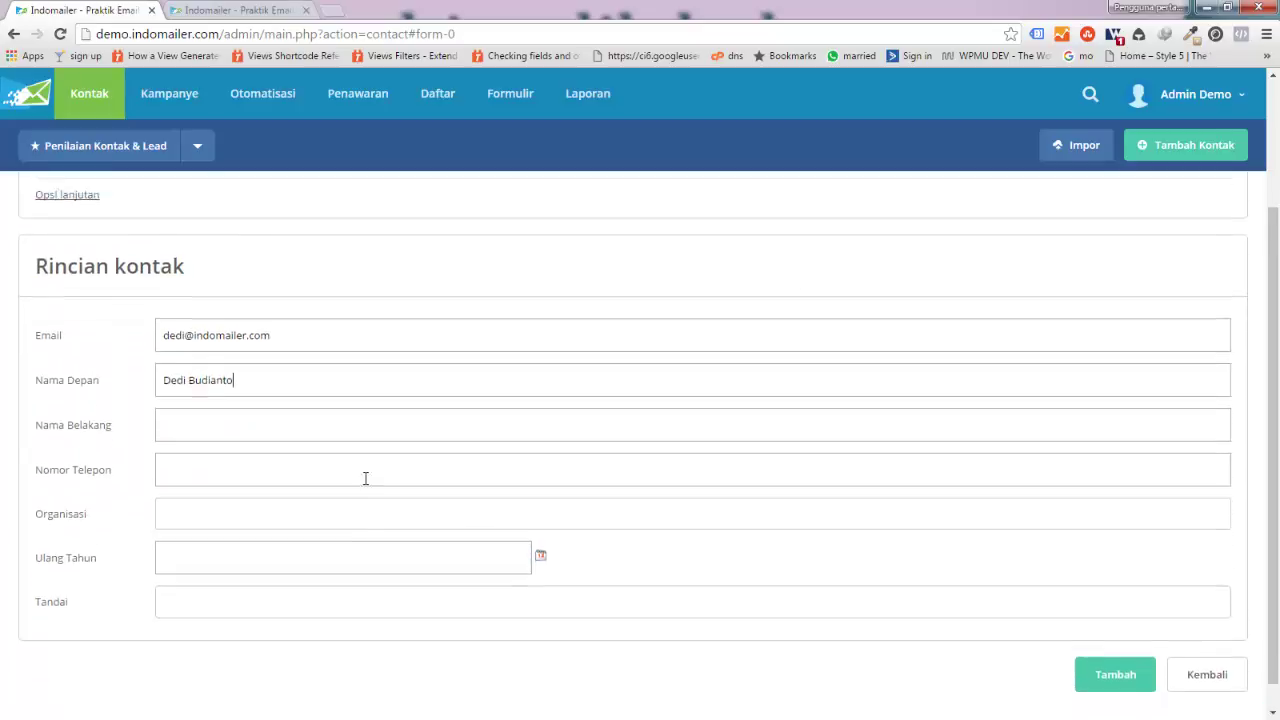
scroll(365, 478, "down", 1)
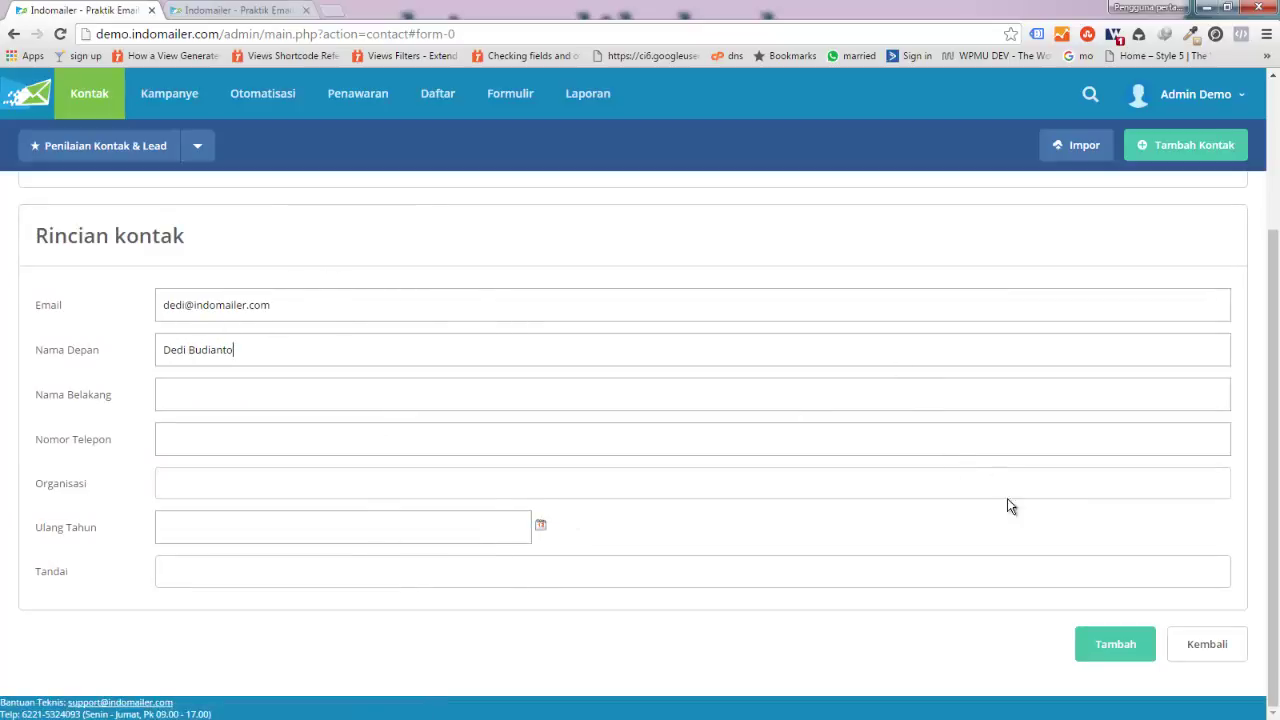
left_click(1108, 655)
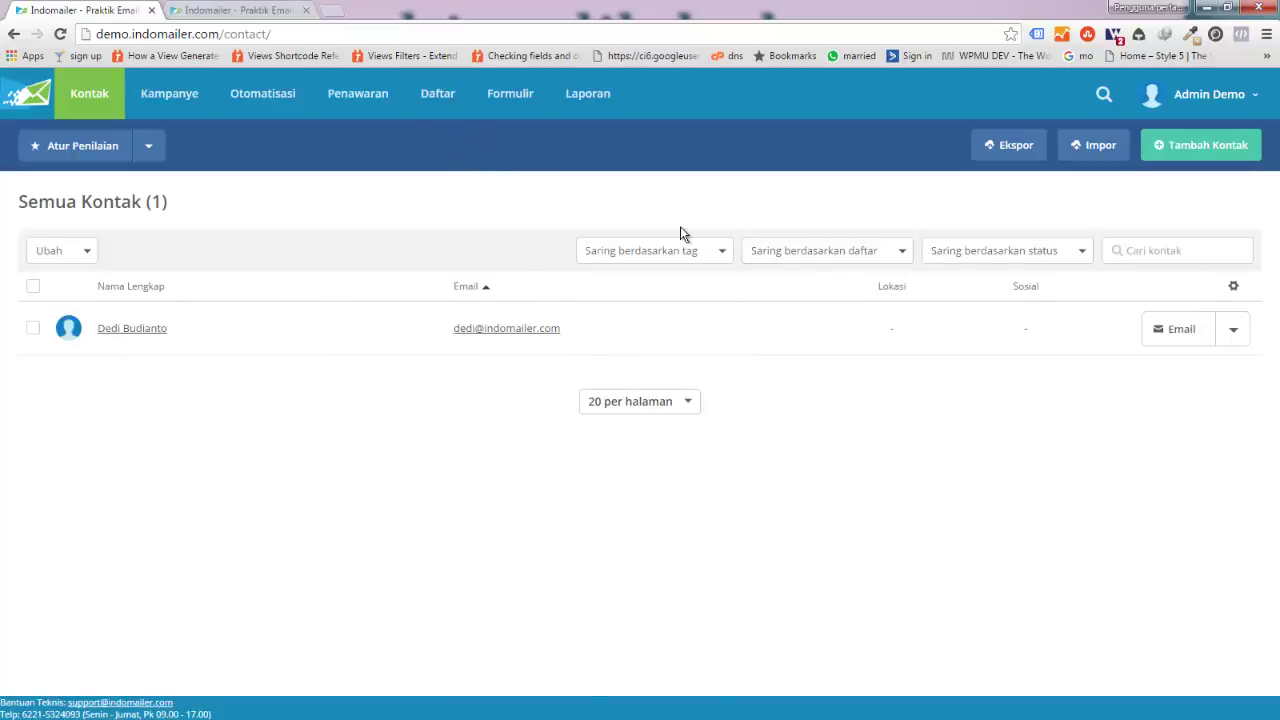
Step: Return to Daftar and reopen the Tester list to see its 1 active contact
left_click(436, 105)
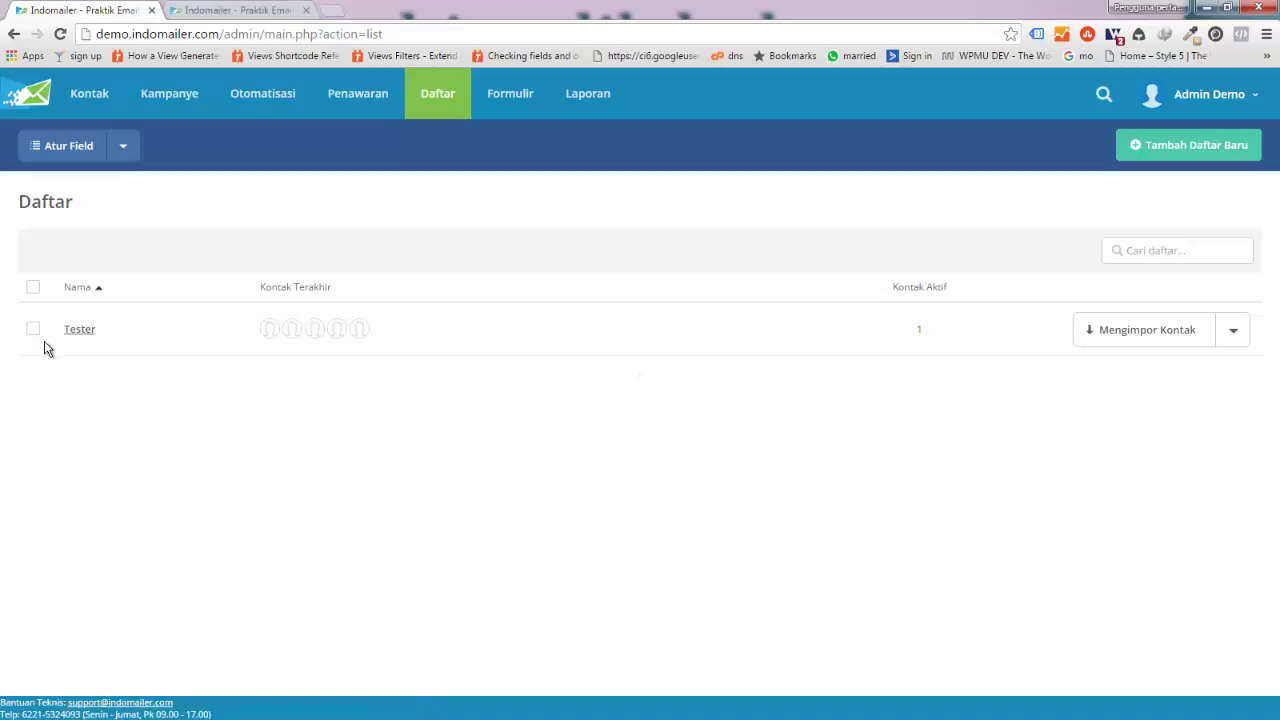
mouse_move(924, 335)
left_click(81, 330)
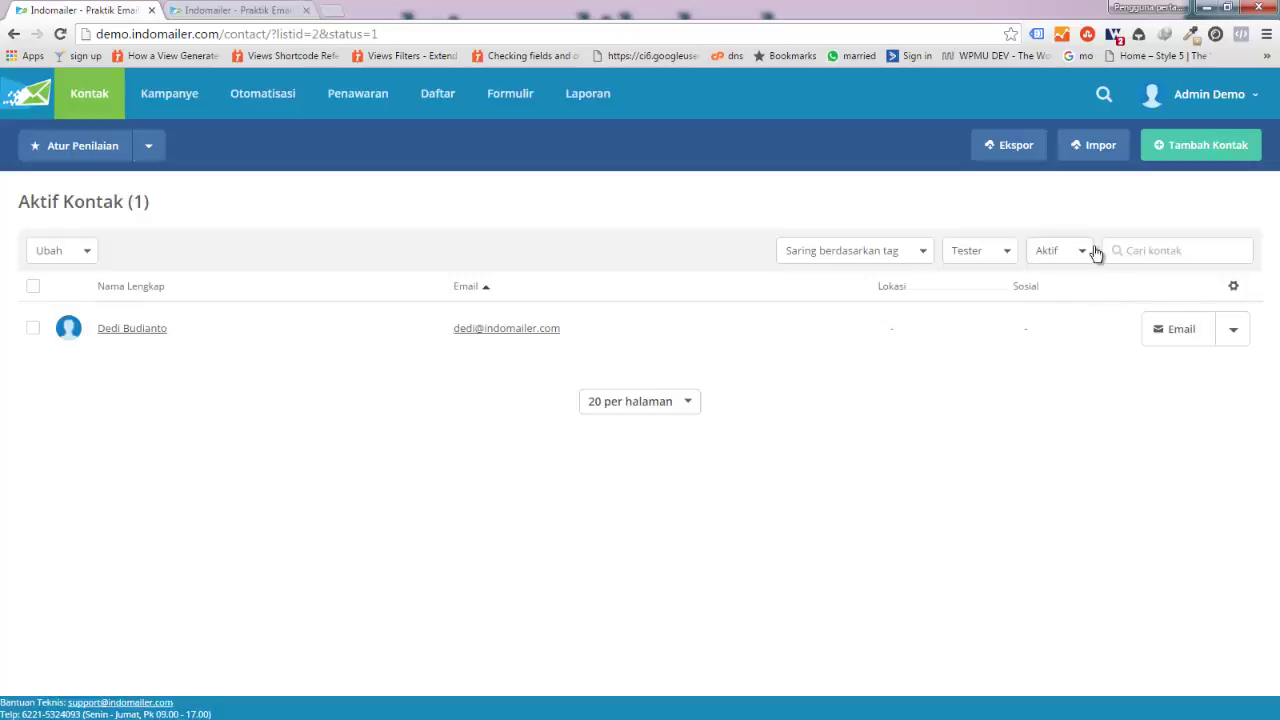
left_click(13, 34)
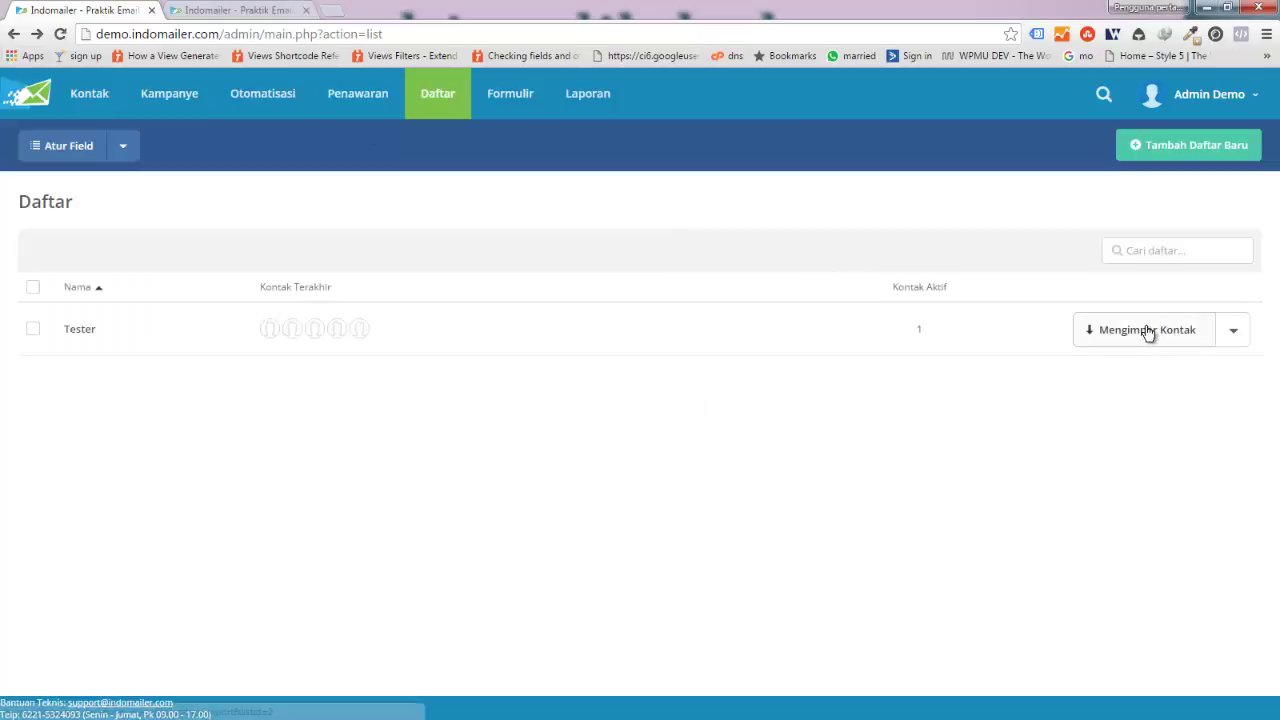
left_click(81, 333)
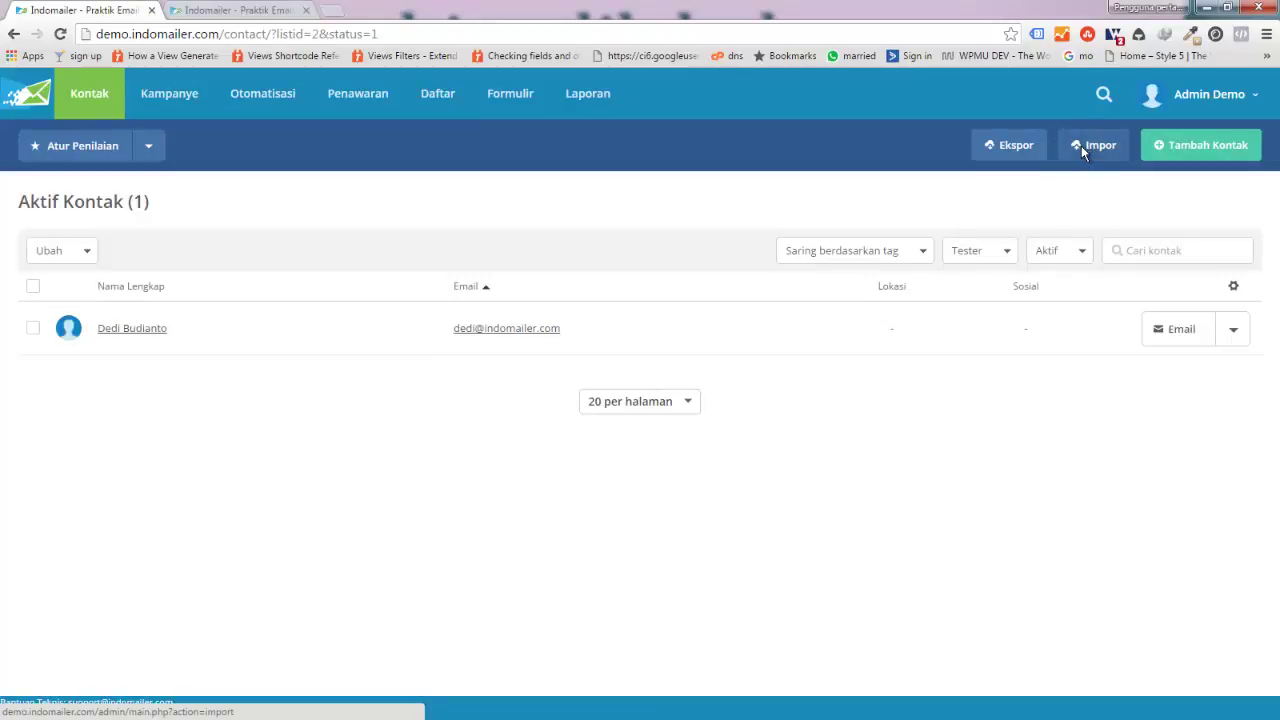
Step: Start a copy-paste import and type the first contact's e-mail address
left_click(1081, 145)
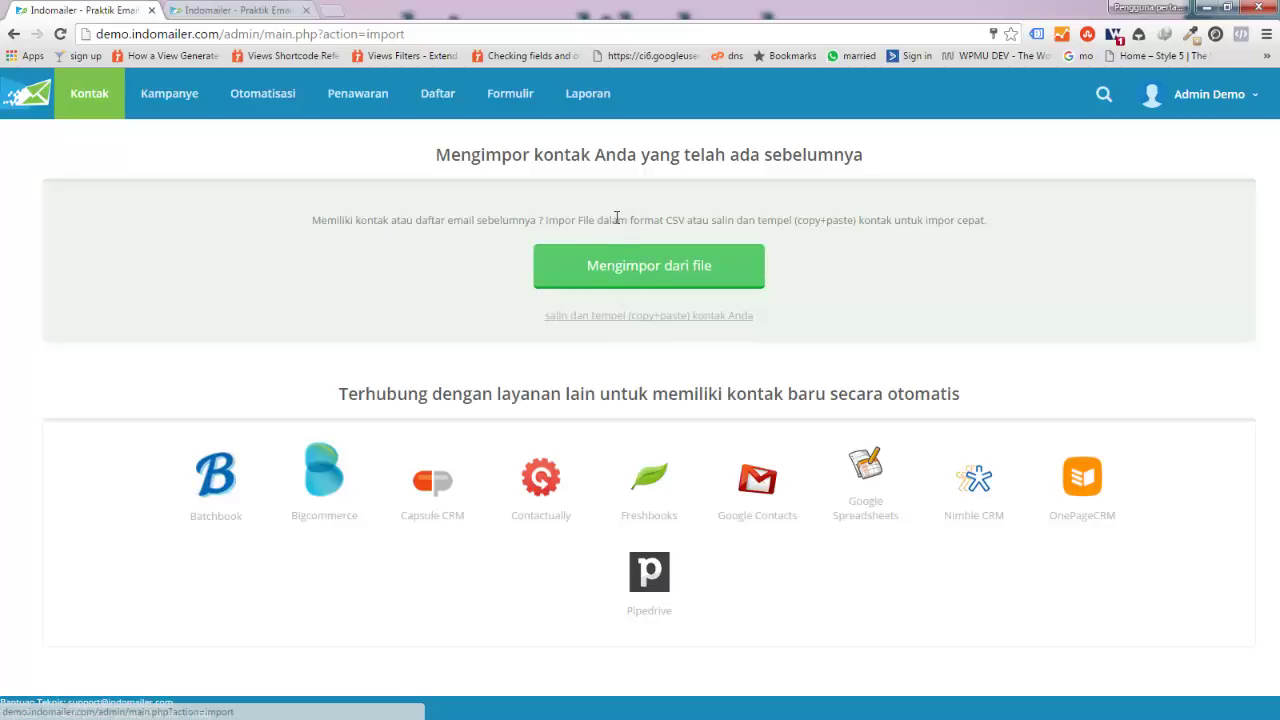
left_click(588, 316)
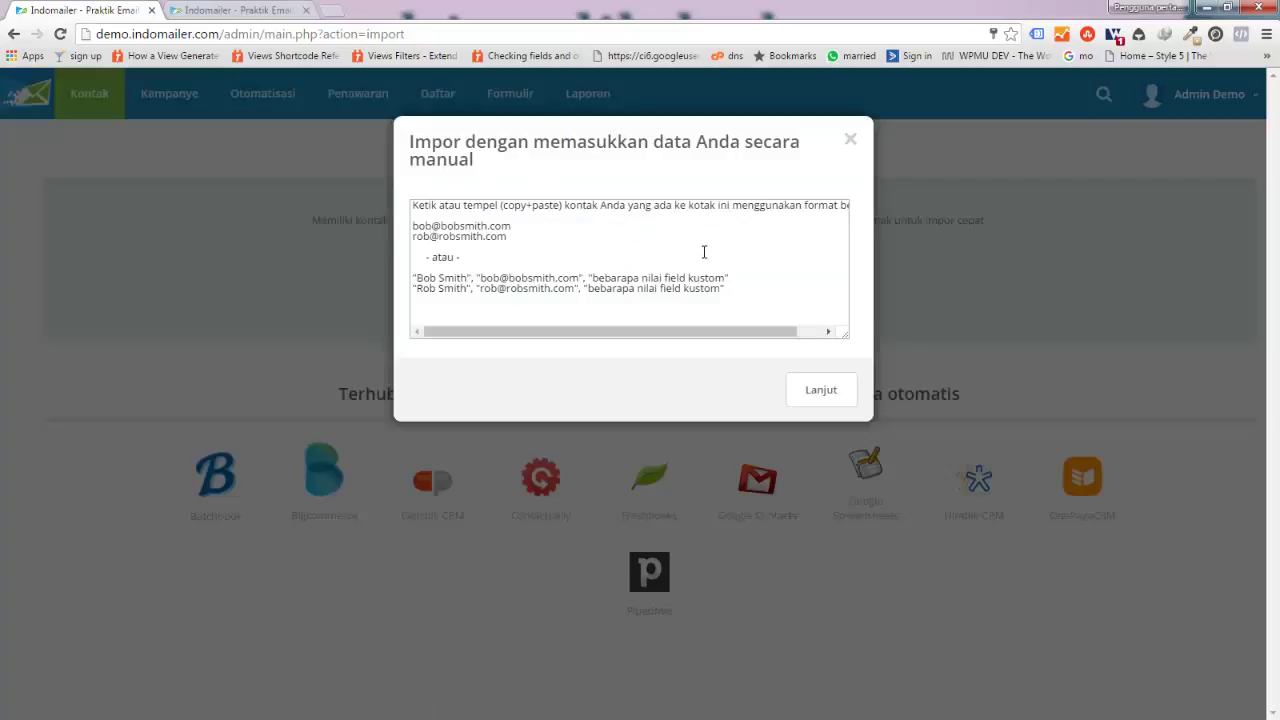
left_click(749, 287)
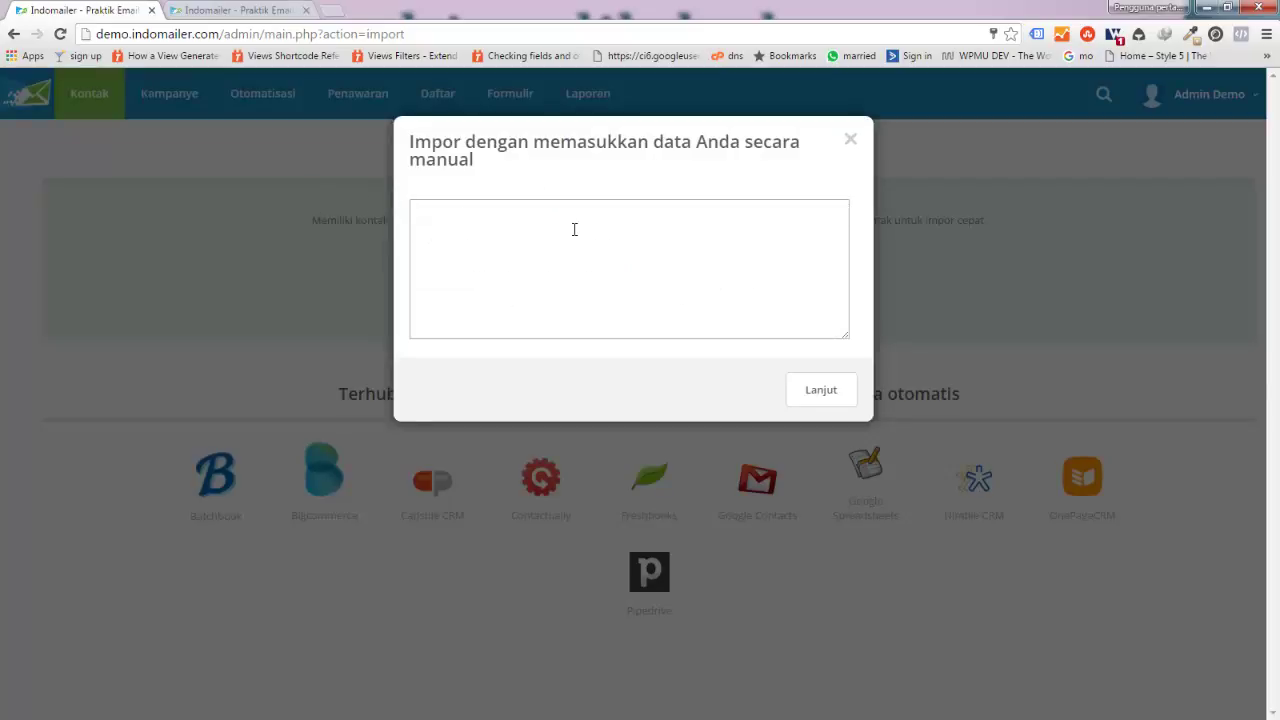
key("Return")
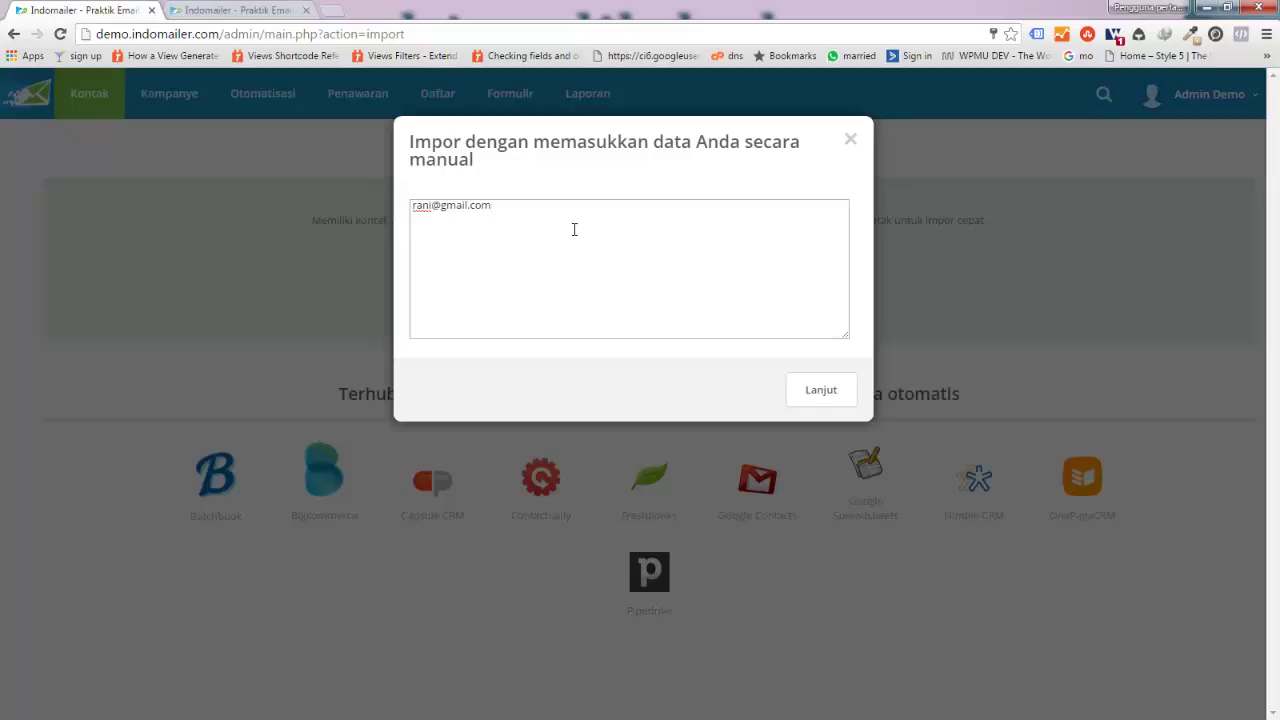
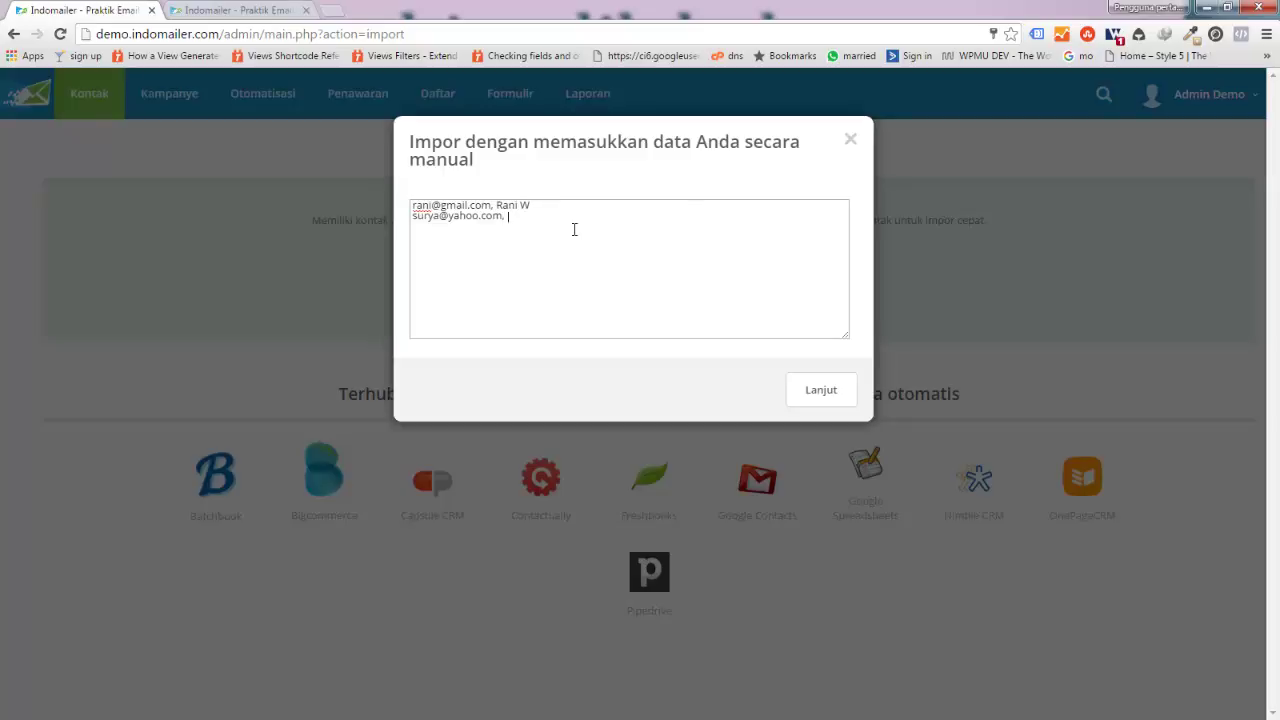
Step: Enter the second contact's e-mail and names, add a phone number, and submit the import
key("Left")
key("Up")
key("Left")
key("Left")
key("Left")
left_click(828, 390)
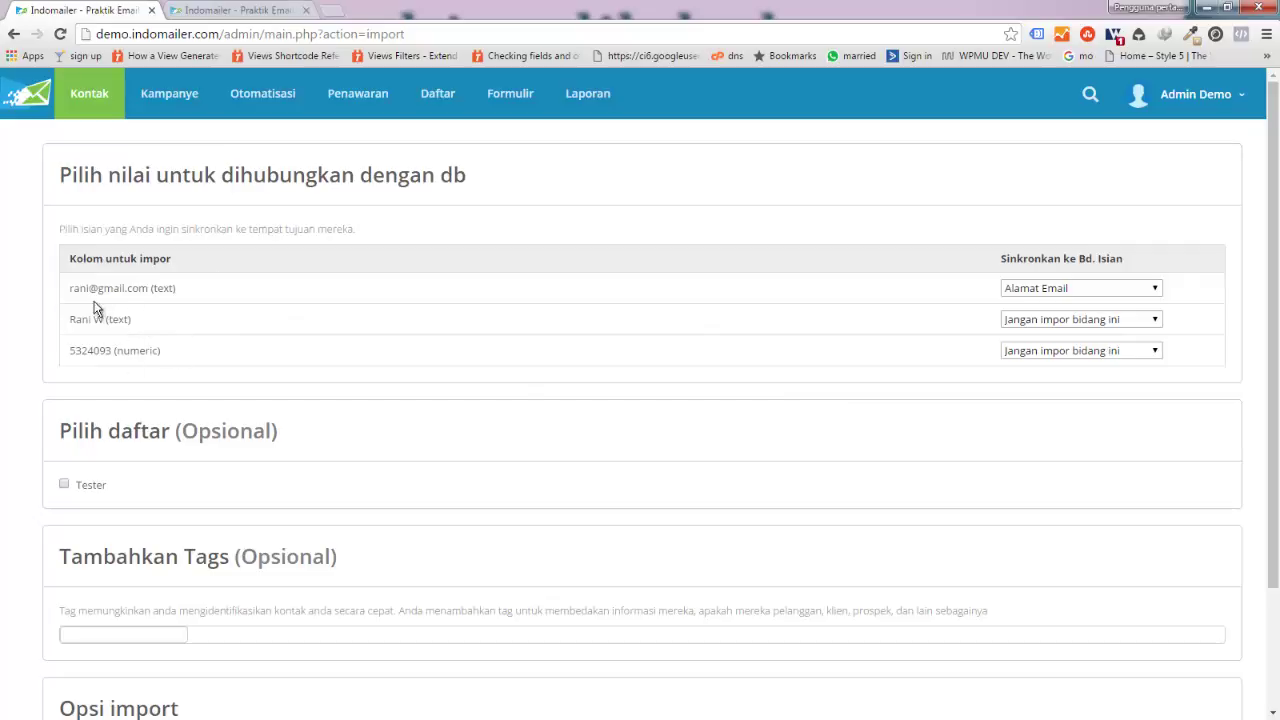
Step: Map the three import columns to Alamat Email, Nama Depan dan Belakang and Telepon
left_click(1008, 288)
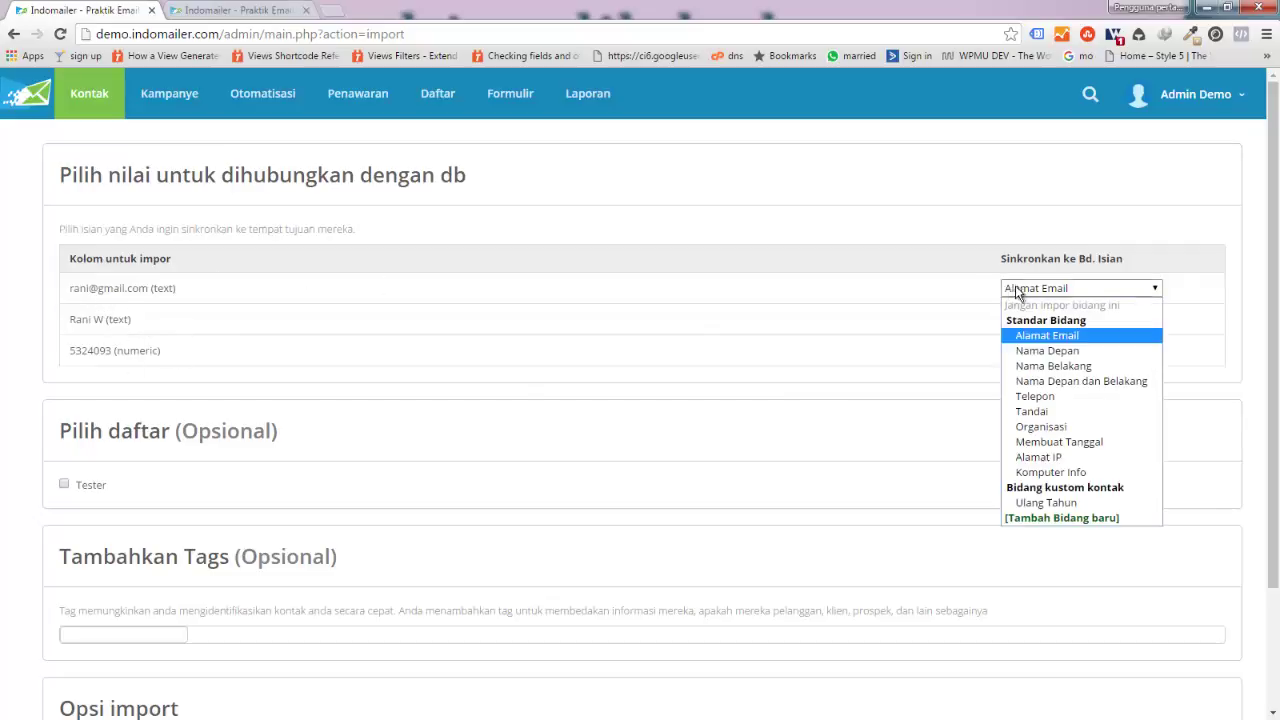
left_click(1030, 338)
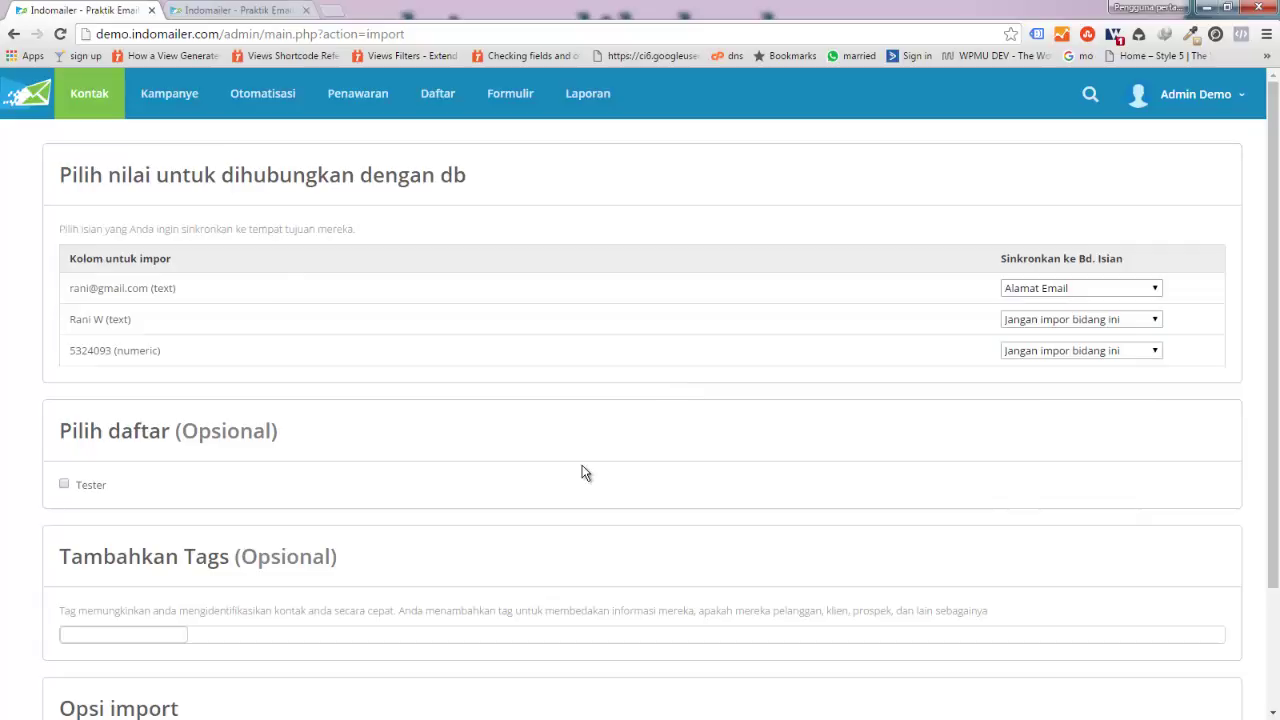
left_click(1085, 320)
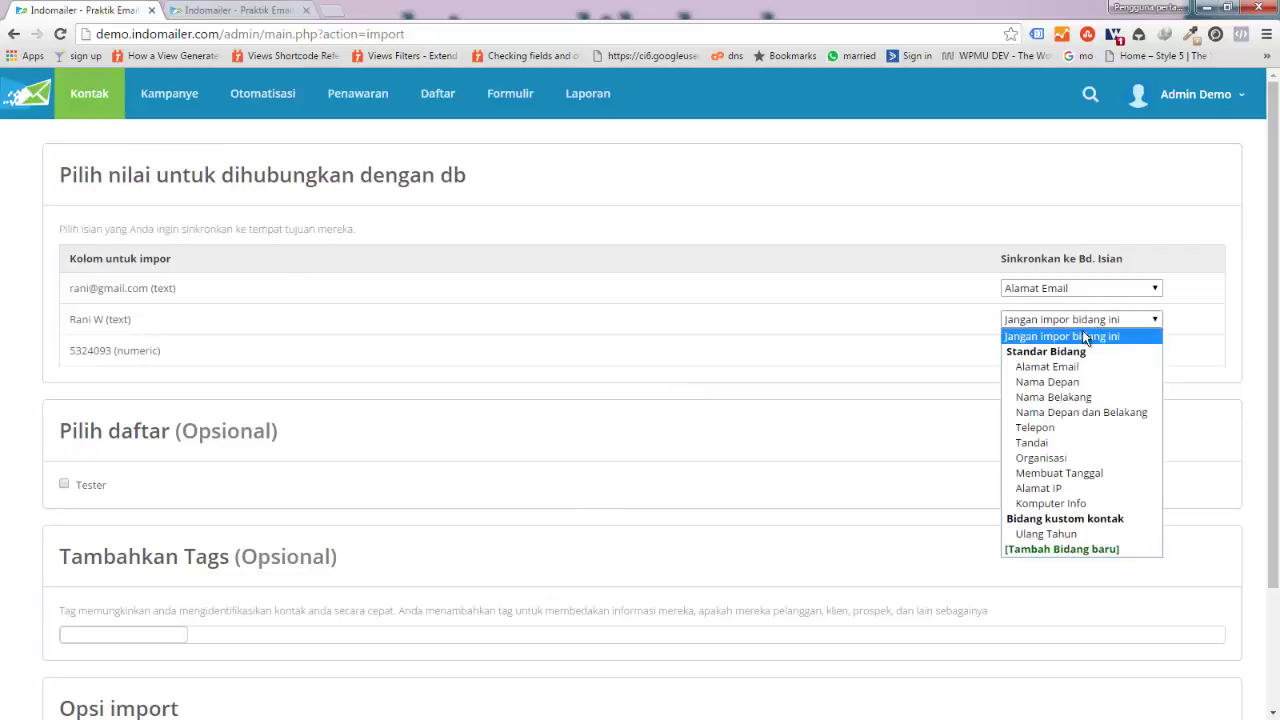
left_click(1048, 413)
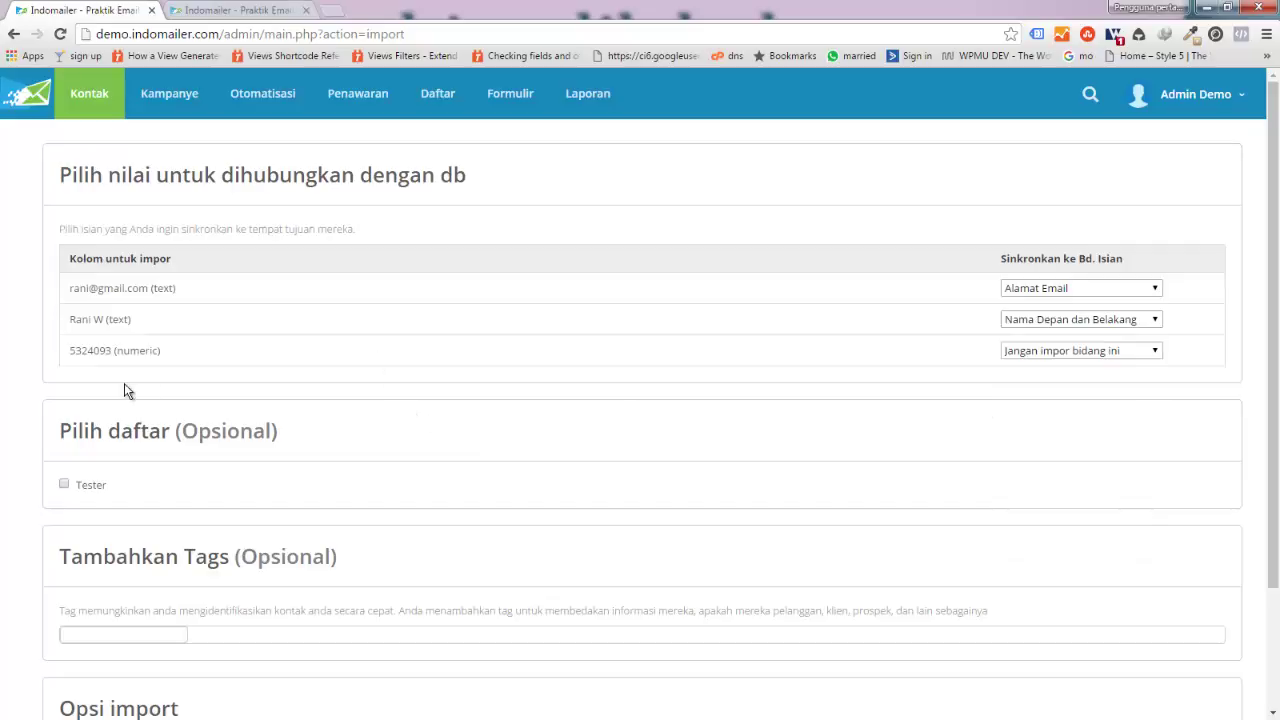
left_click(1017, 352)
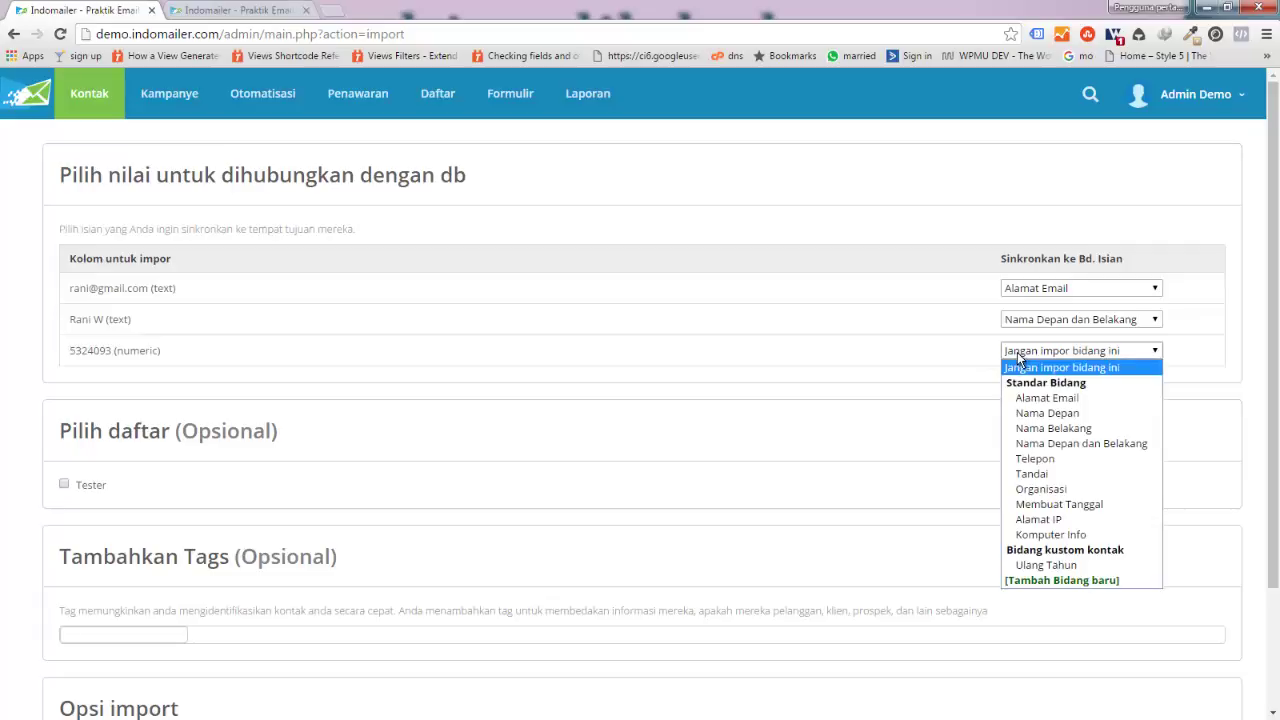
left_click(1036, 460)
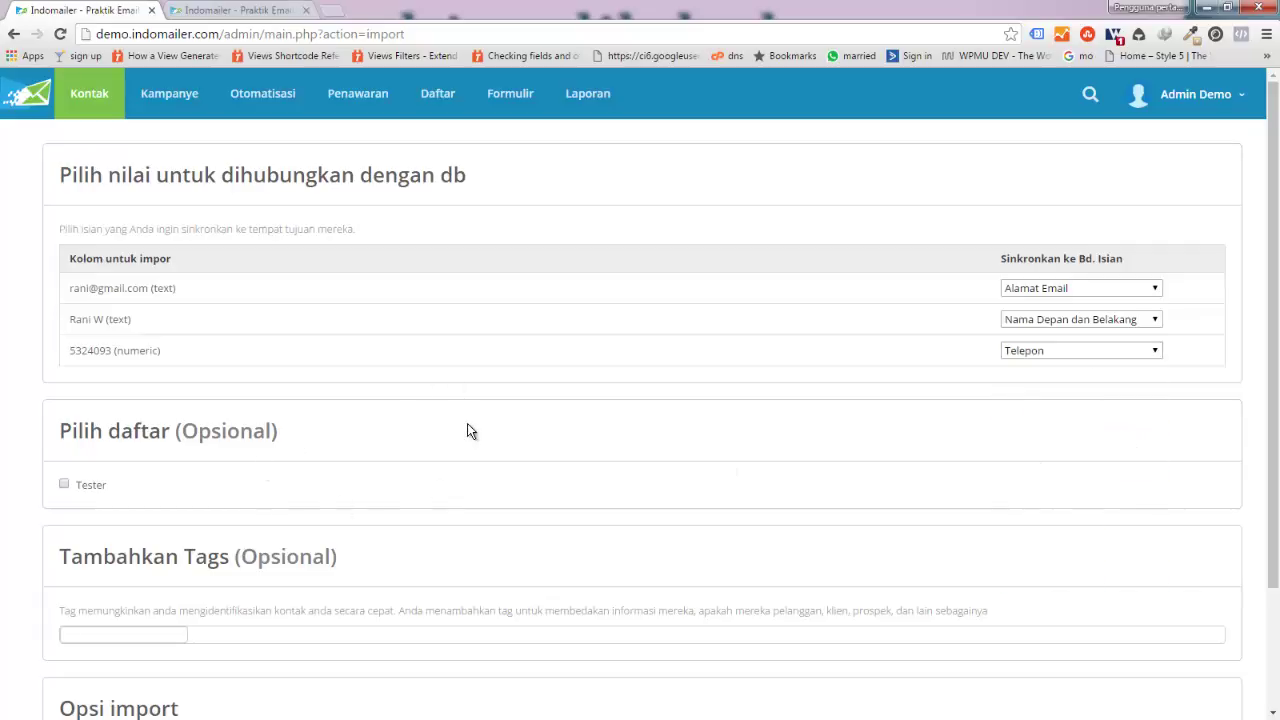
scroll(467, 431, "down", 2)
Step: Choose Tester as the destination list and keep 'Impor sebagai kontak aktif' as the import option
scroll(123, 260, "up", 2)
scroll(178, 457, "down", 1)
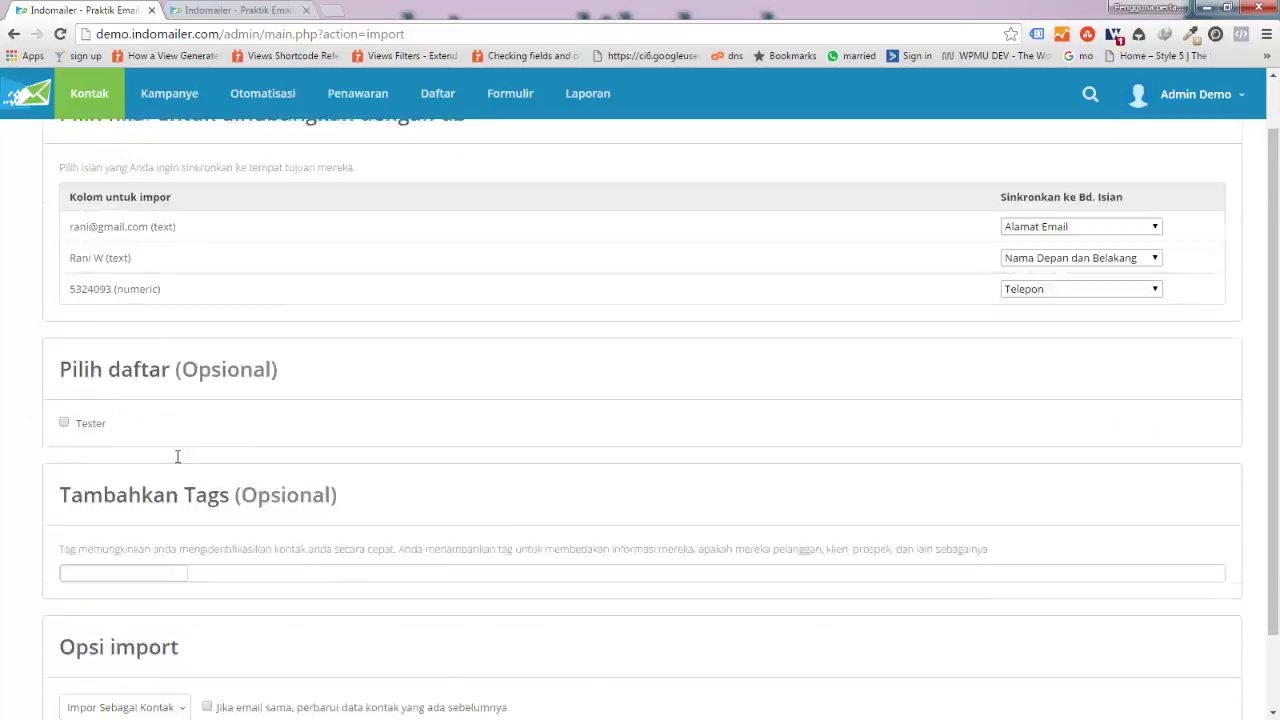
scroll(178, 457, "down", 1)
left_click(63, 332)
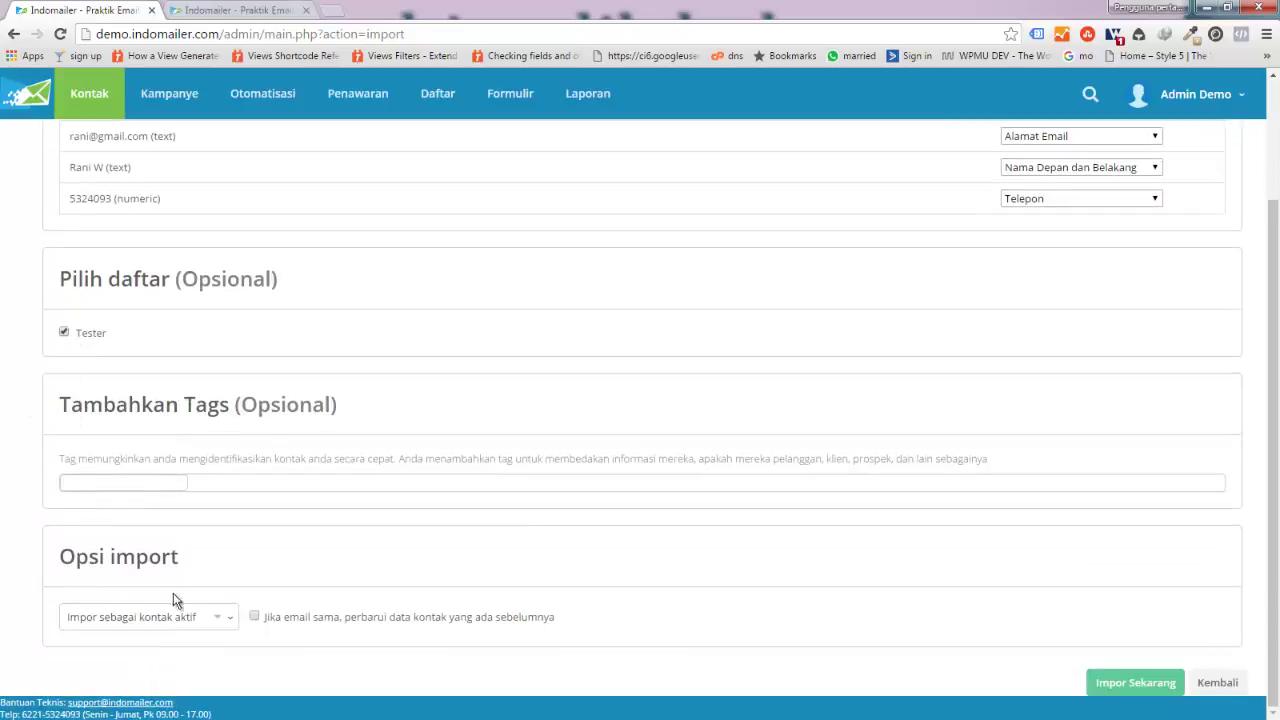
left_click(117, 482)
left_click(206, 619)
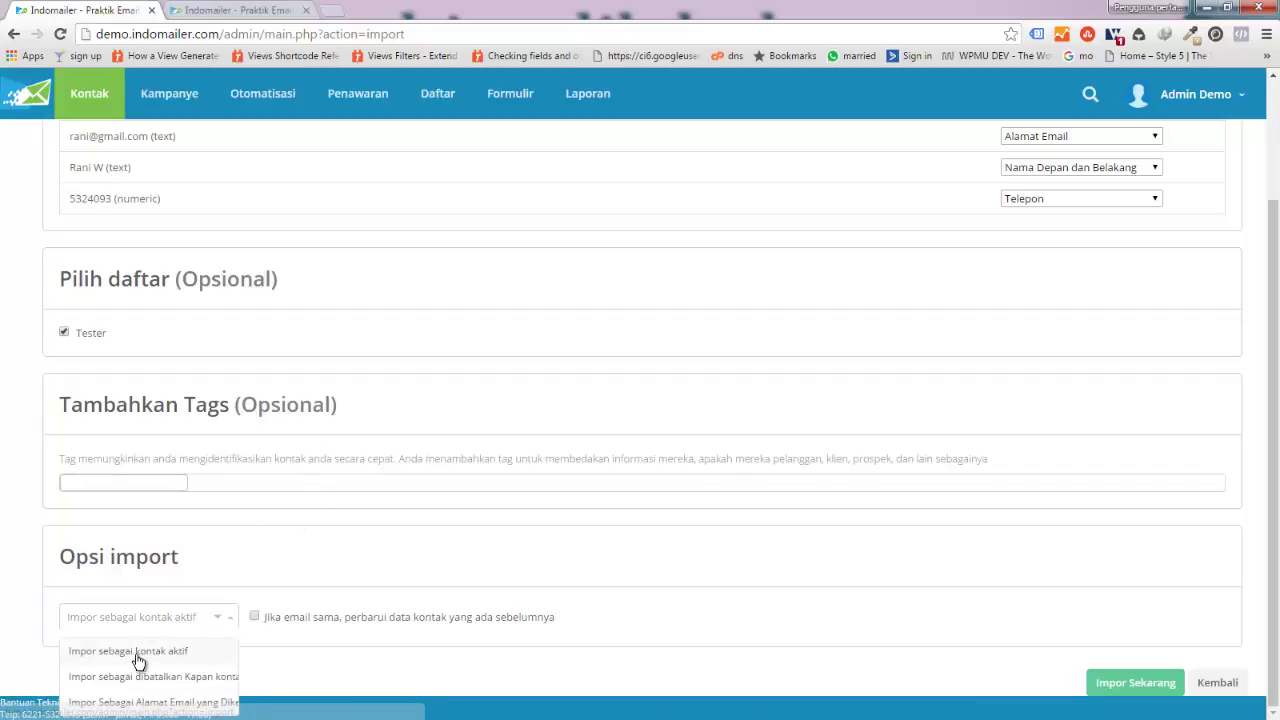
left_click(172, 654)
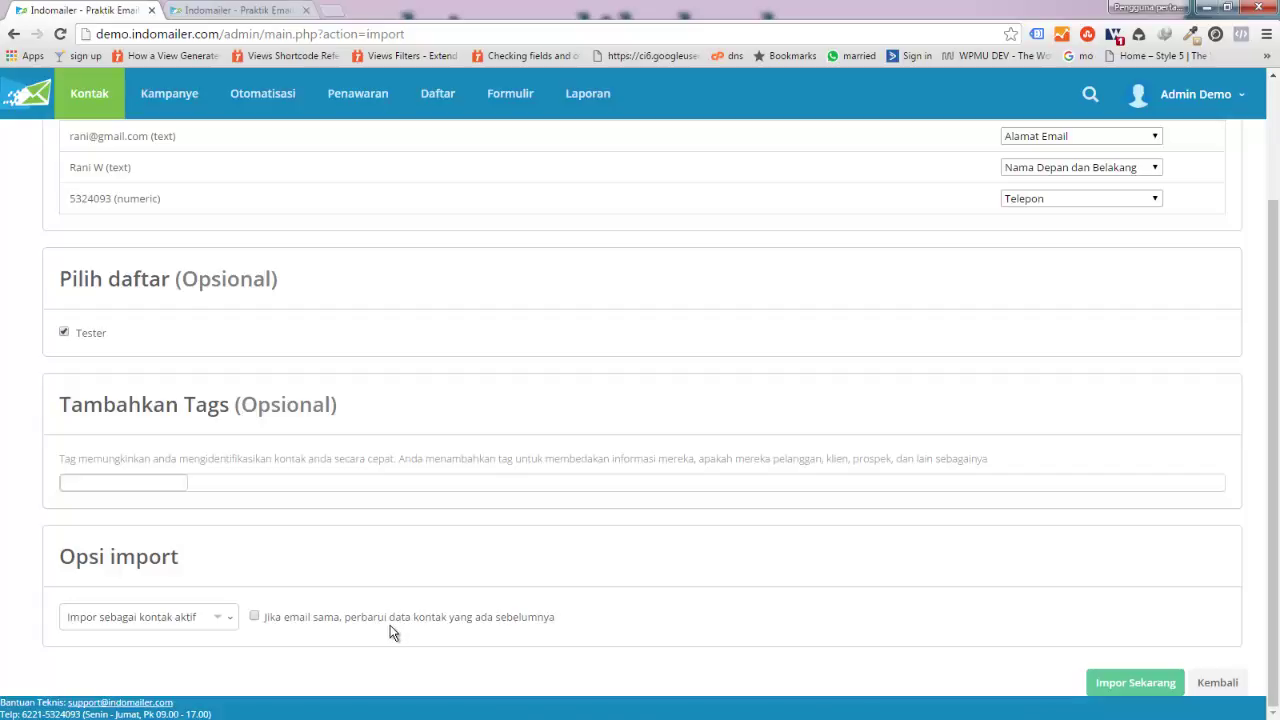
scroll(370, 385, "up", 3)
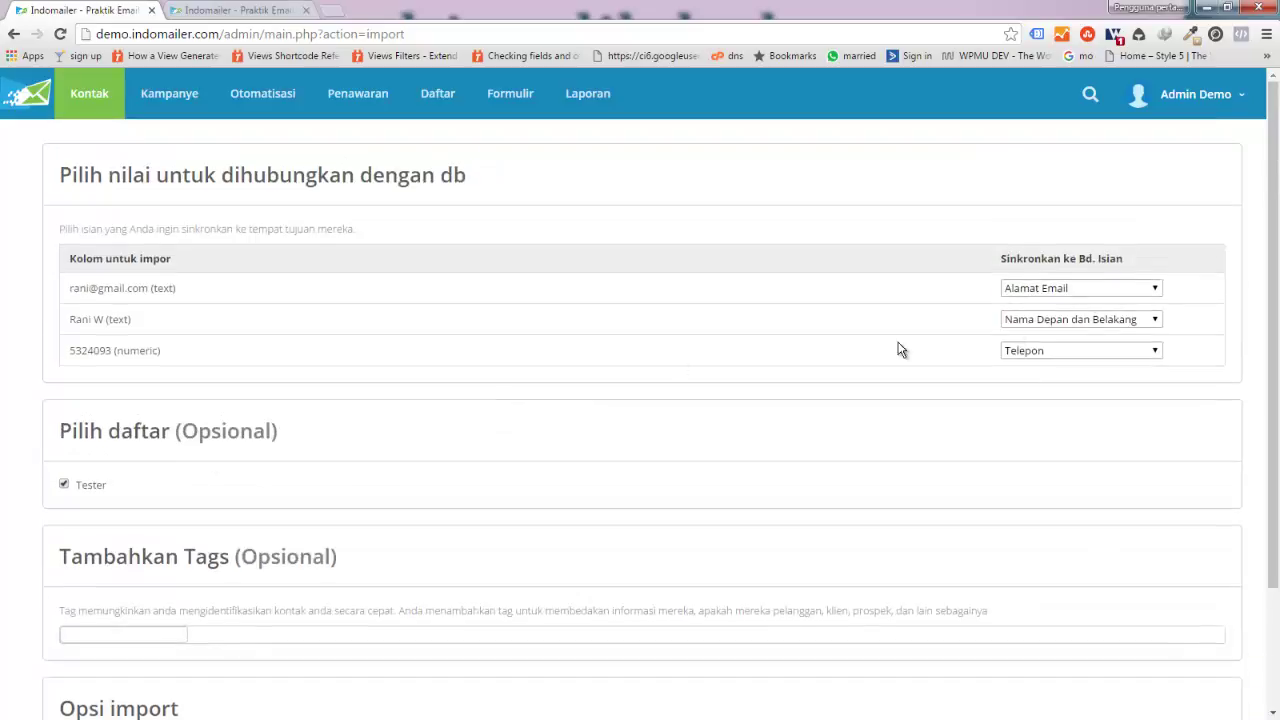
scroll(450, 395, "down", 2)
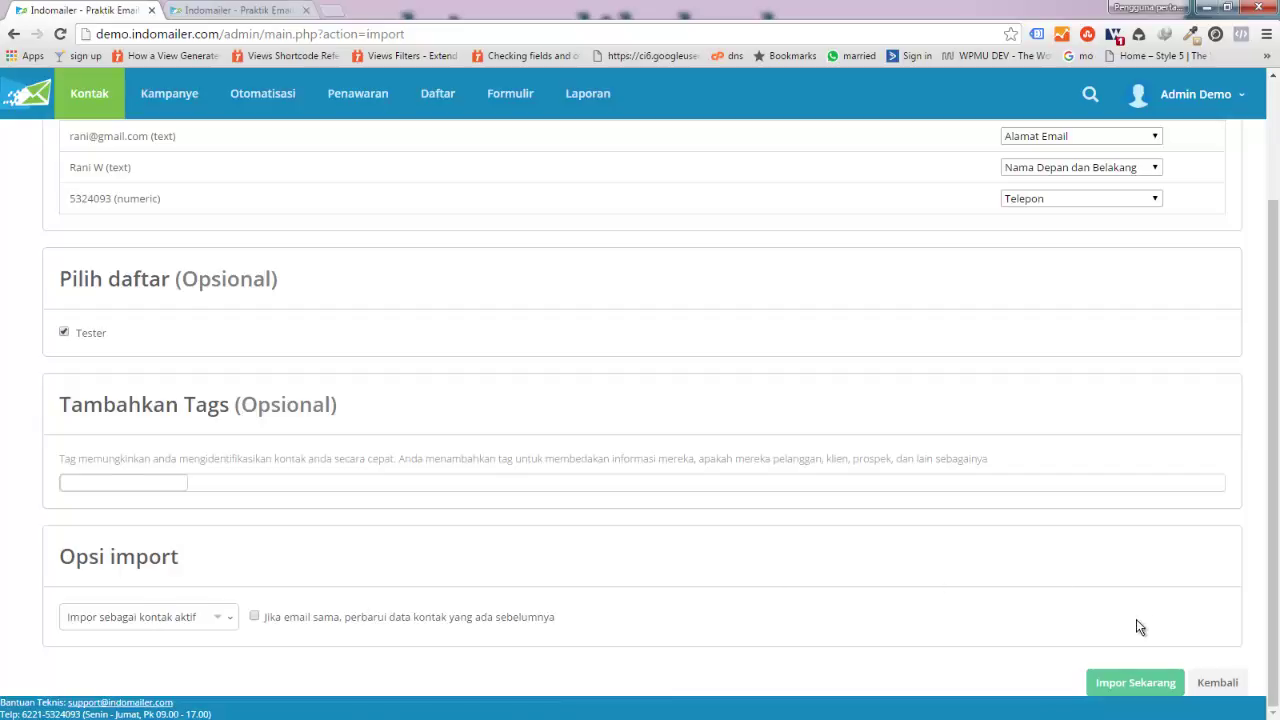
Step: Run Impor Sekarang, then open the Tester list to confirm 3 active contacts
left_click(1120, 690)
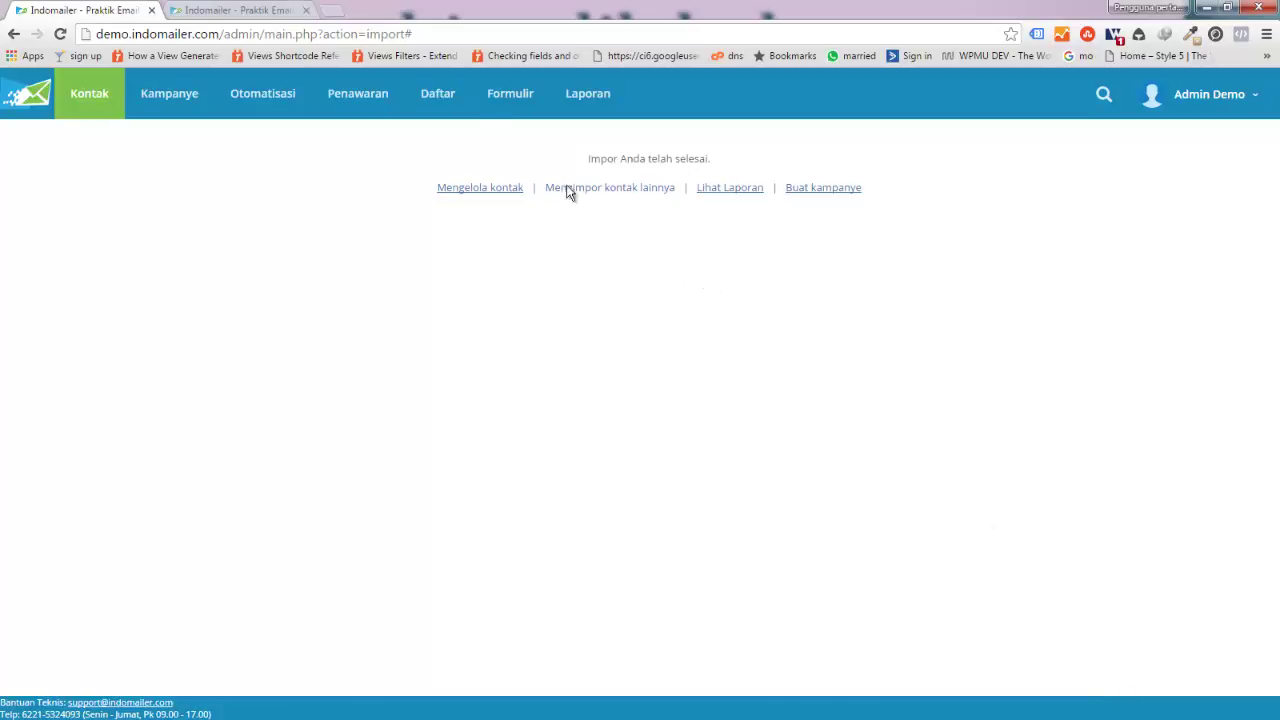
left_click(421, 99)
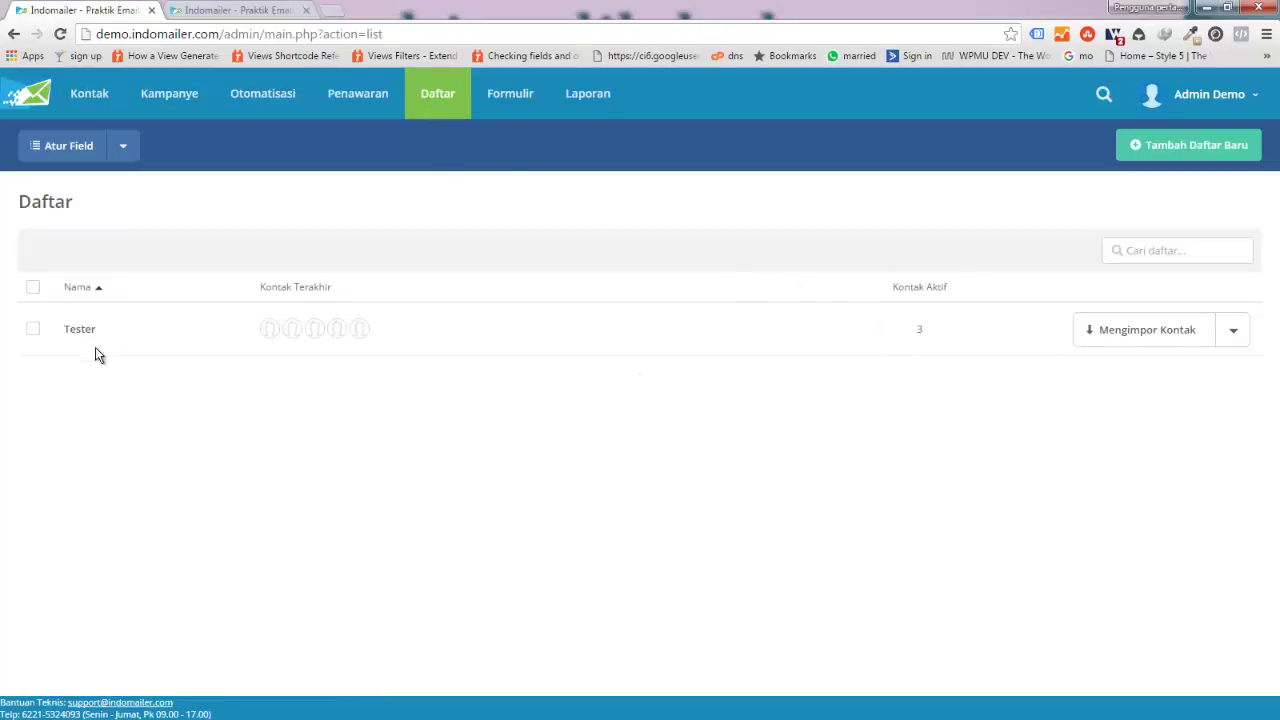
left_click(73, 330)
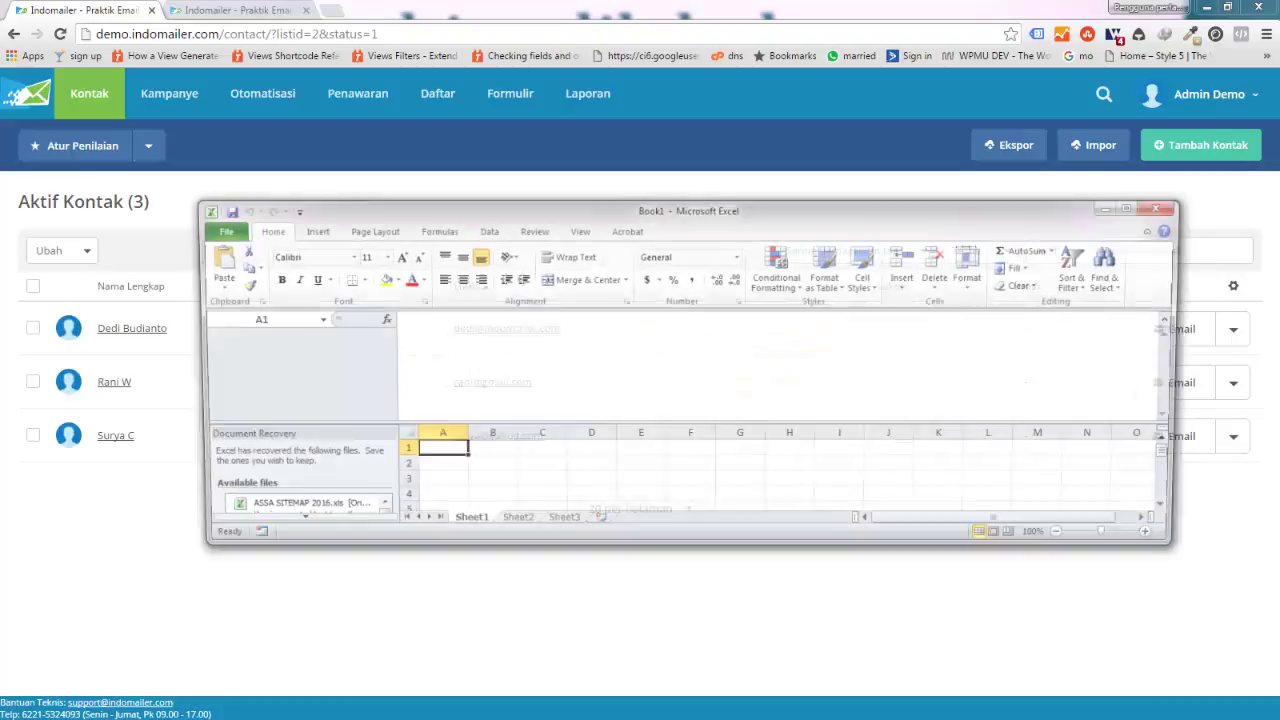
Step: Maximize Excel, enter headers Email, Nama, Telepon in A1:C1, and widen the columns
double_click(622, 208)
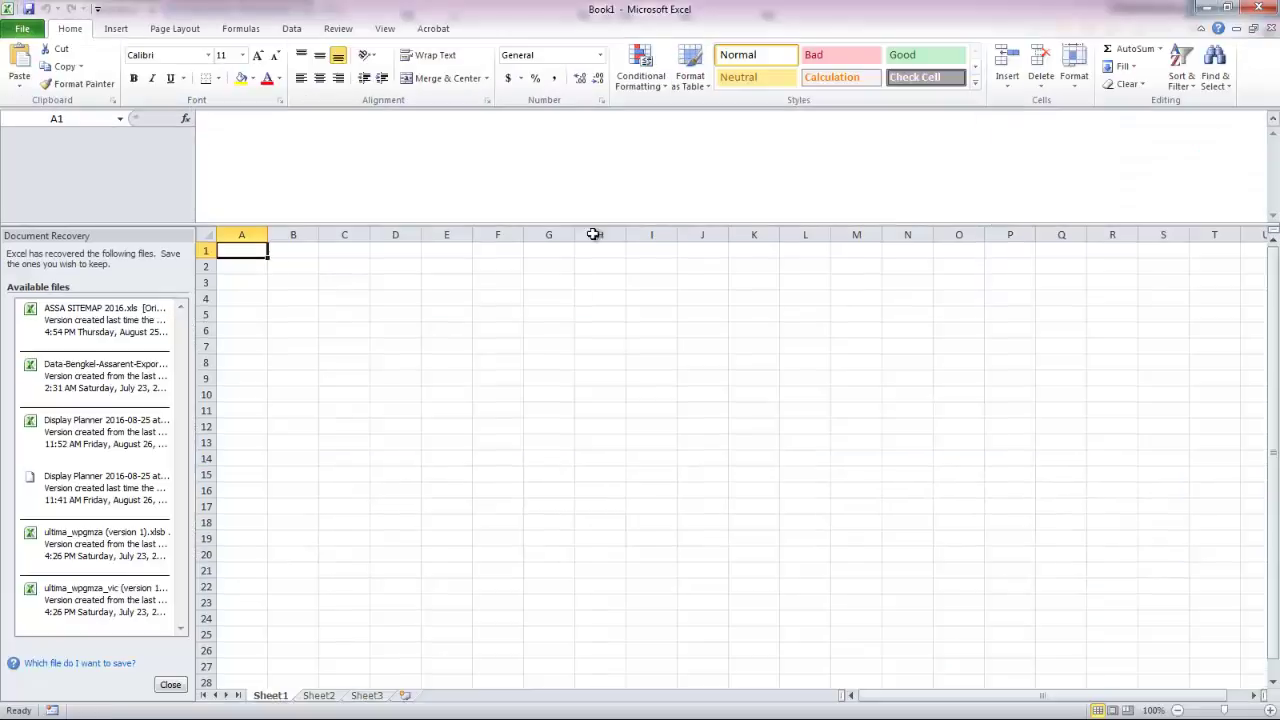
left_click(241, 253)
type("Email")
key("Tab")
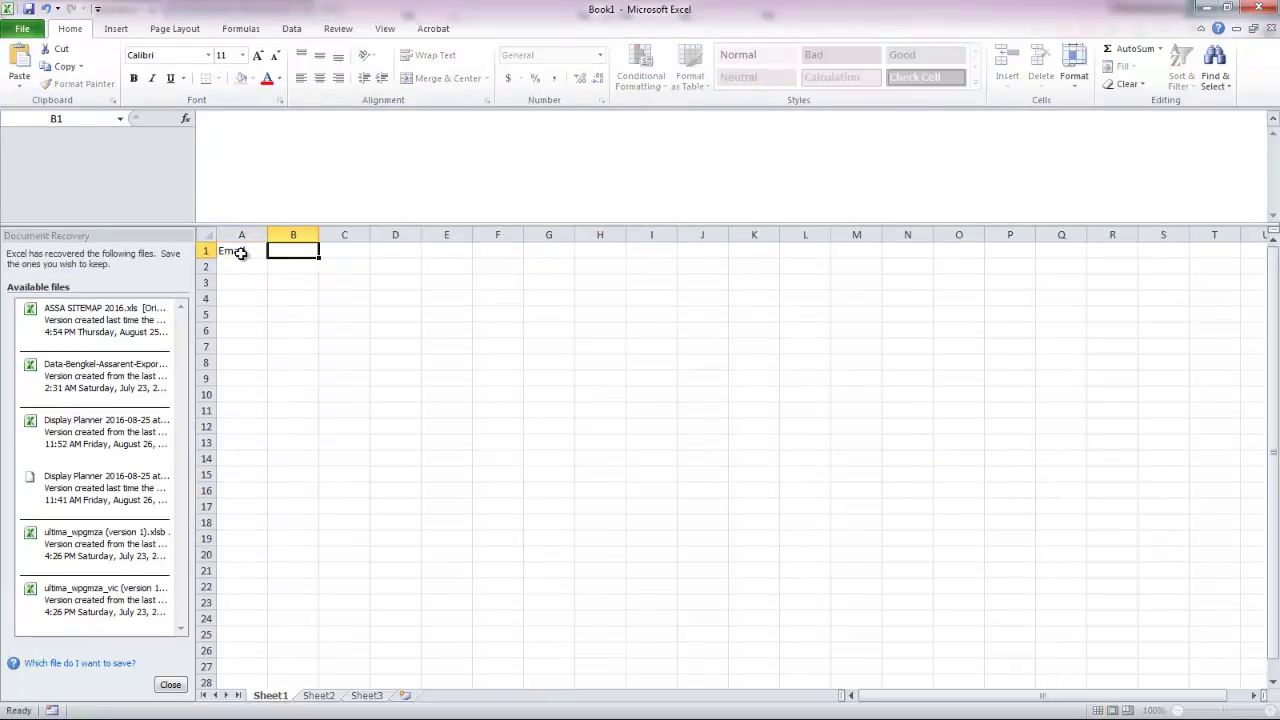
type("am")
key("Tab")
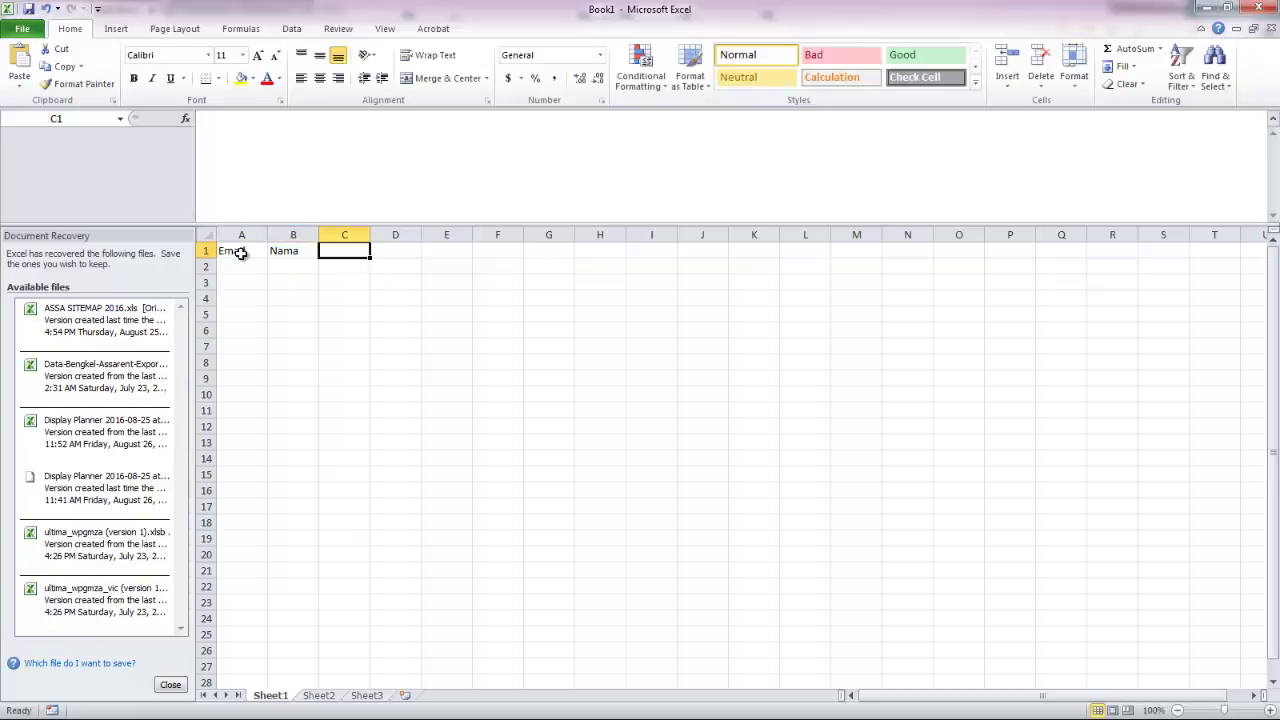
type("Telepon")
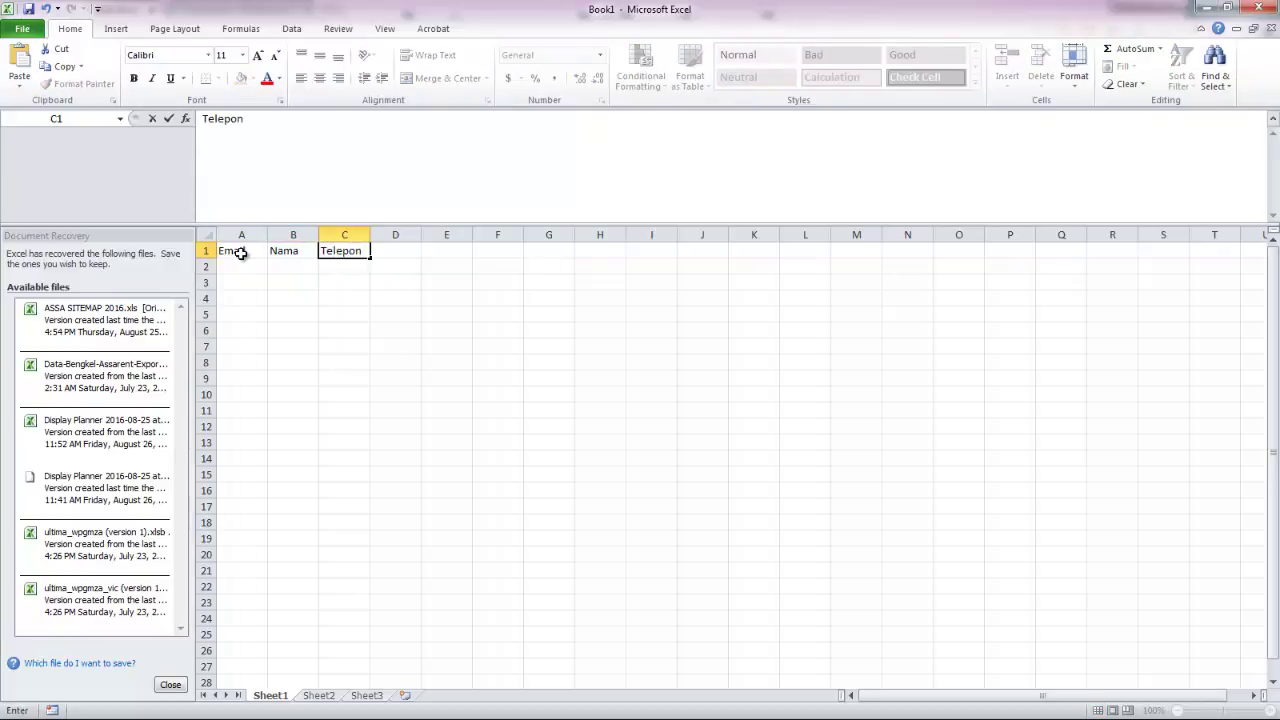
left_click(269, 234)
left_click_drag(267, 234, 428, 235)
Step: Fill row 2 with the first contact's Gmail address, name and phone, widening column A
left_click(272, 267)
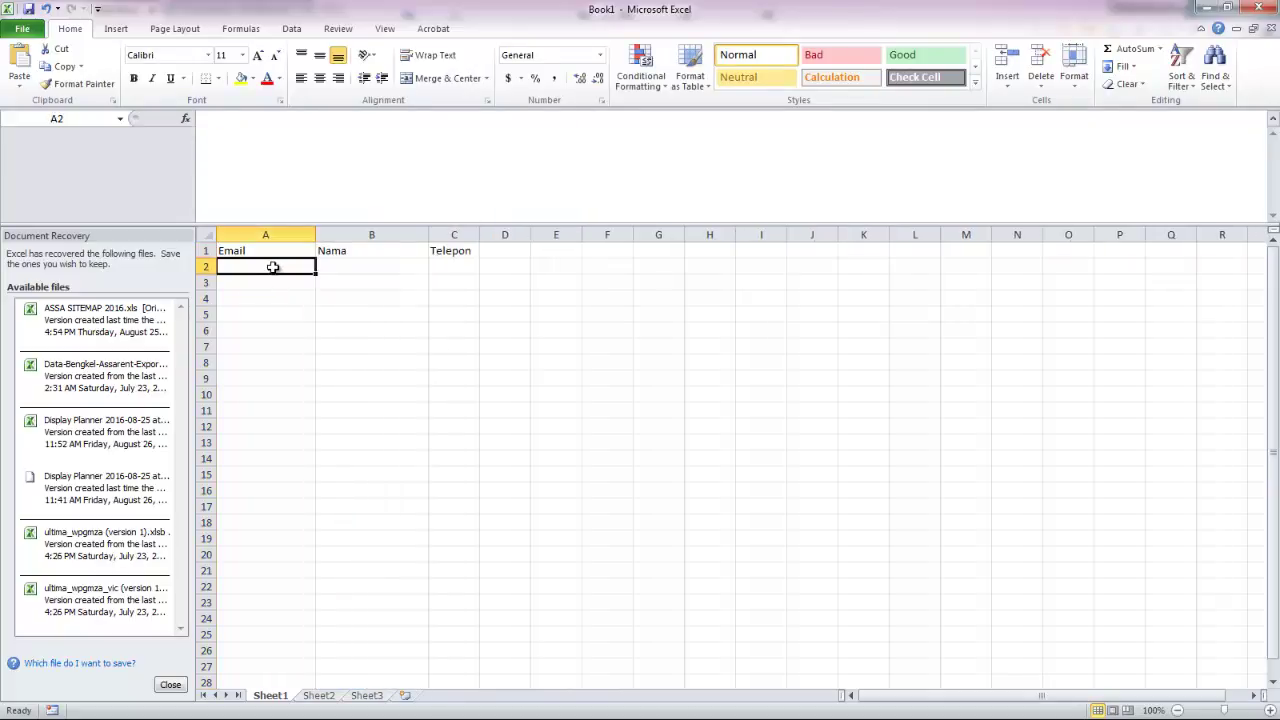
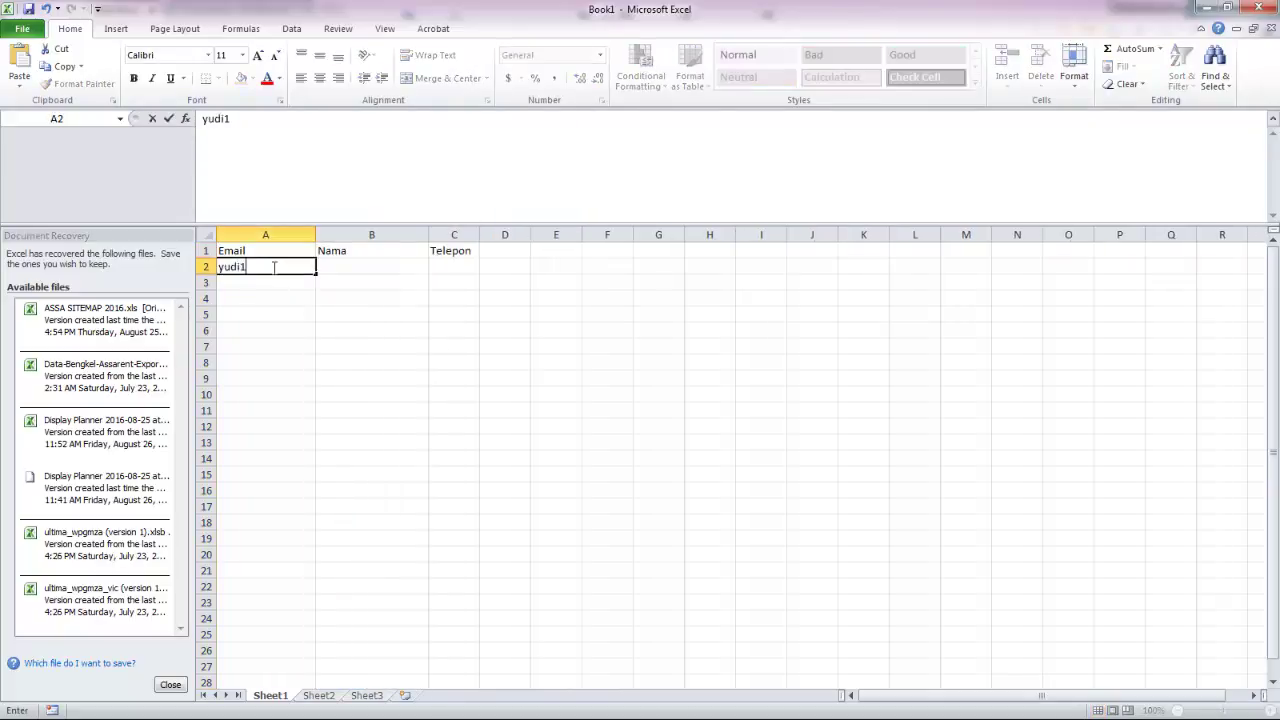
key("Tab")
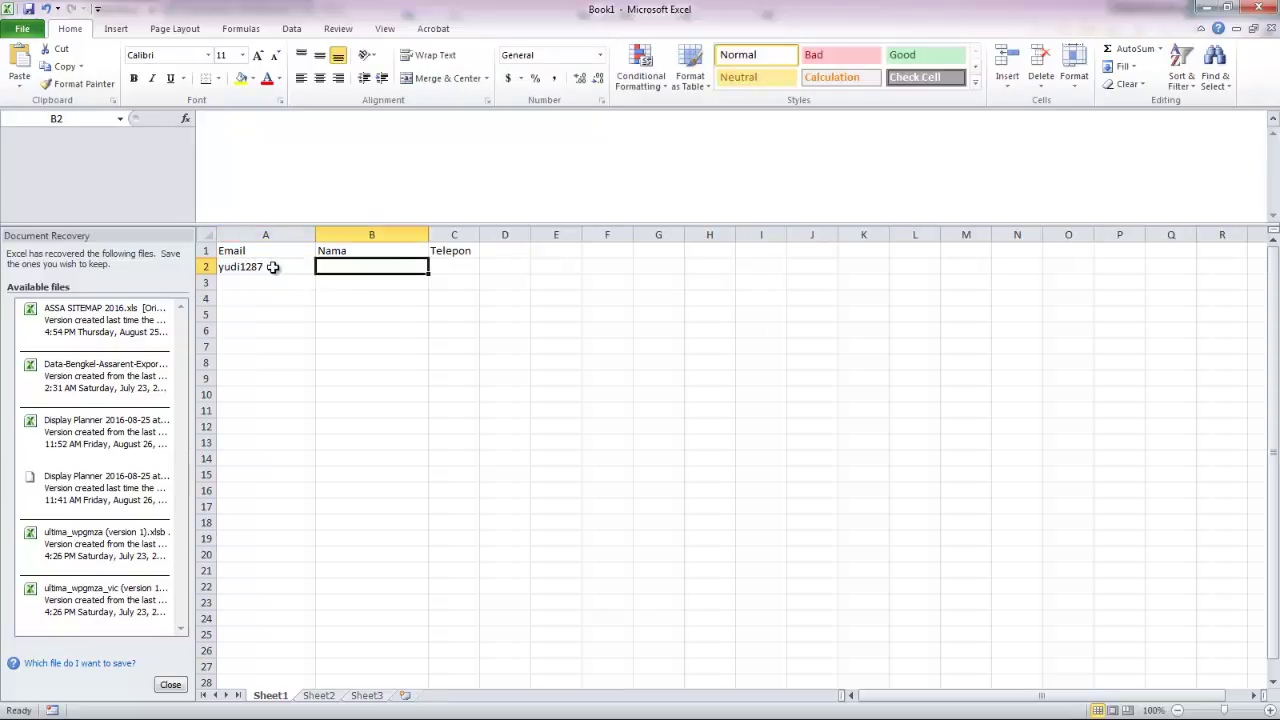
left_click(272, 267)
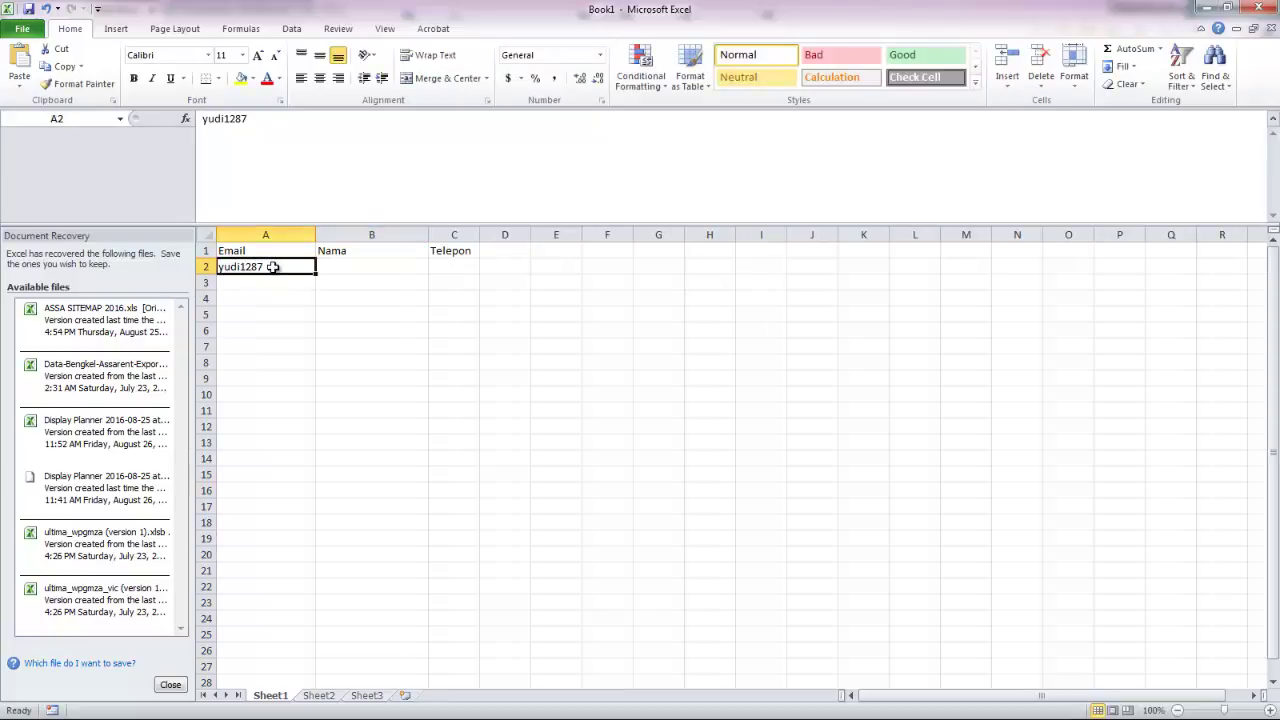
left_click(271, 162)
type("@gmail.com")
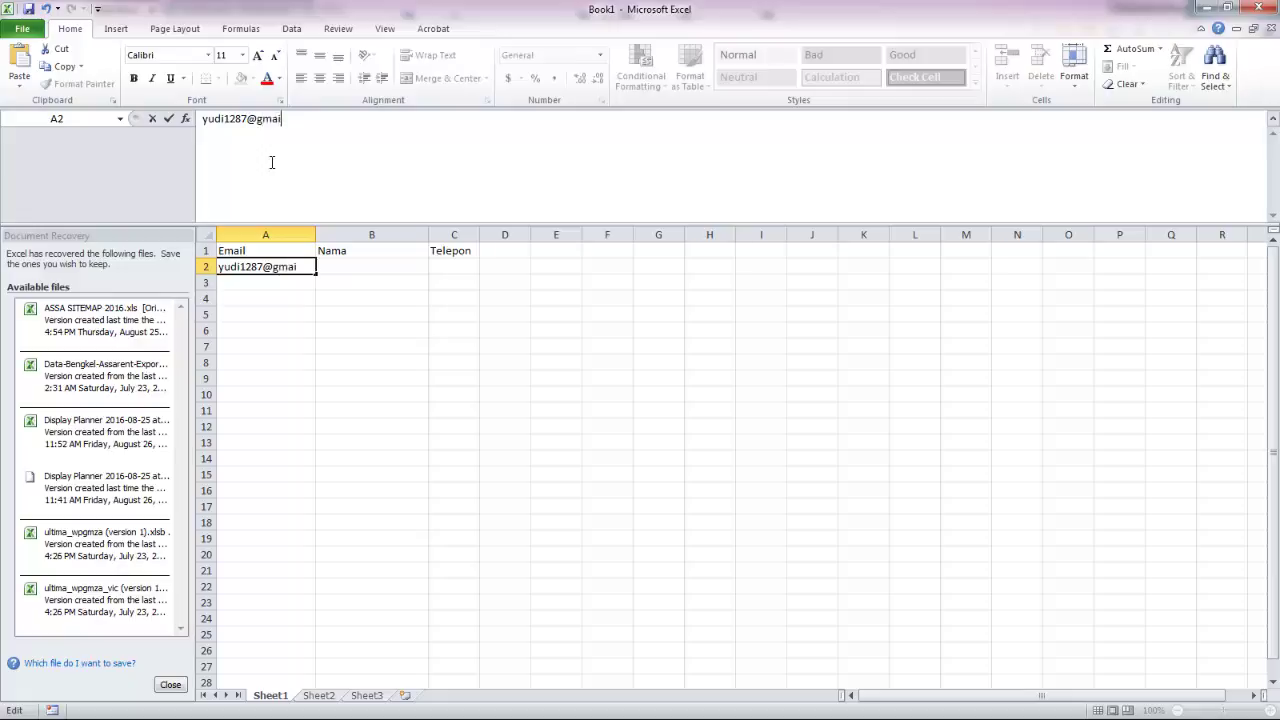
key("Tab")
type("Yudi")
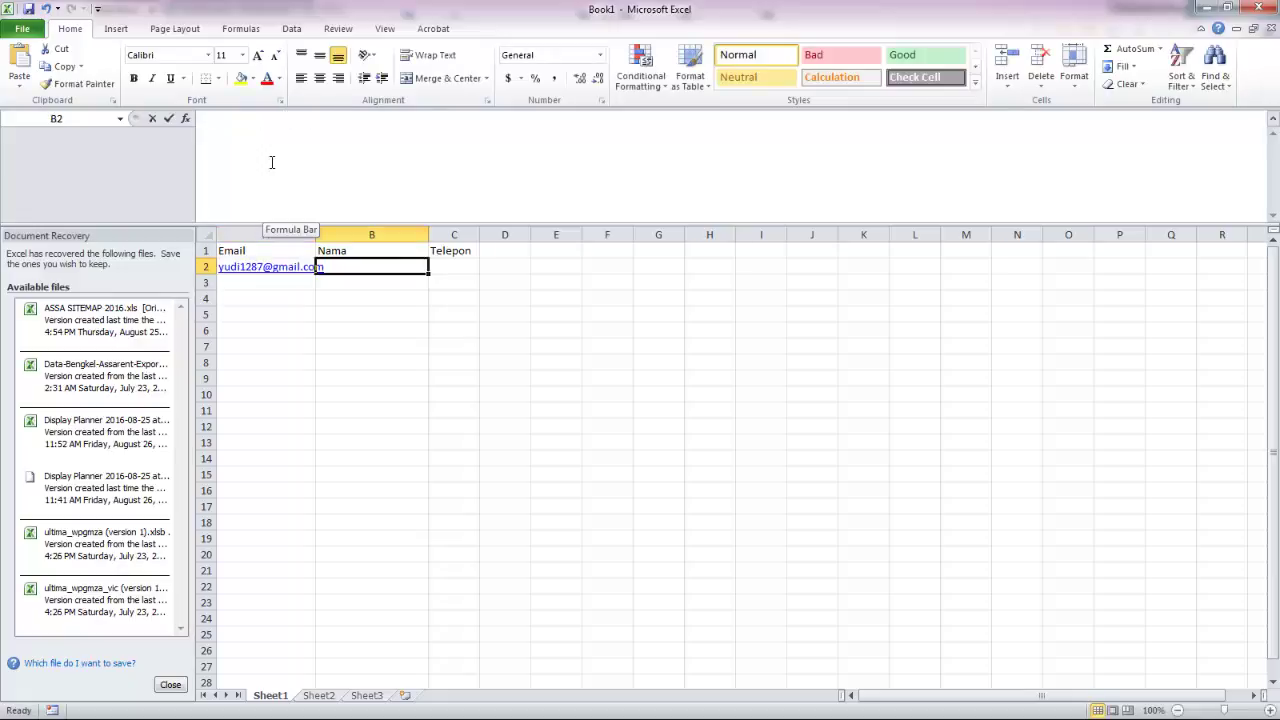
key("Tab")
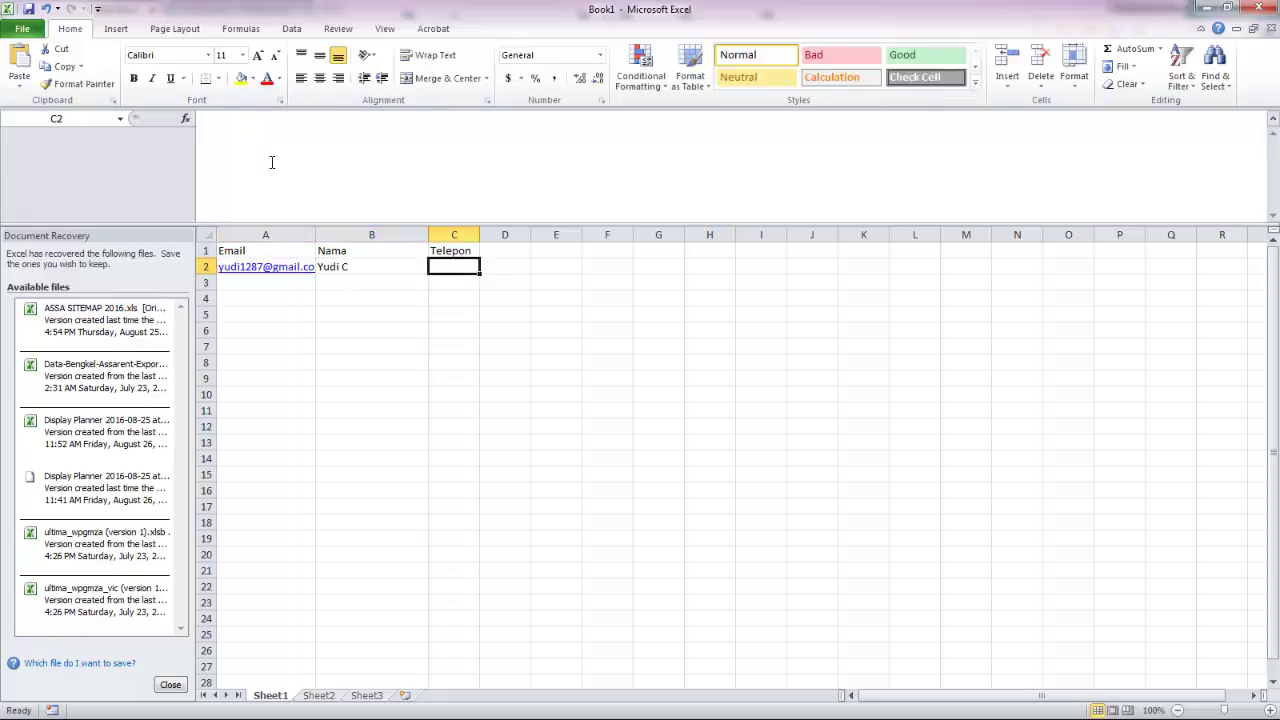
type("123456")
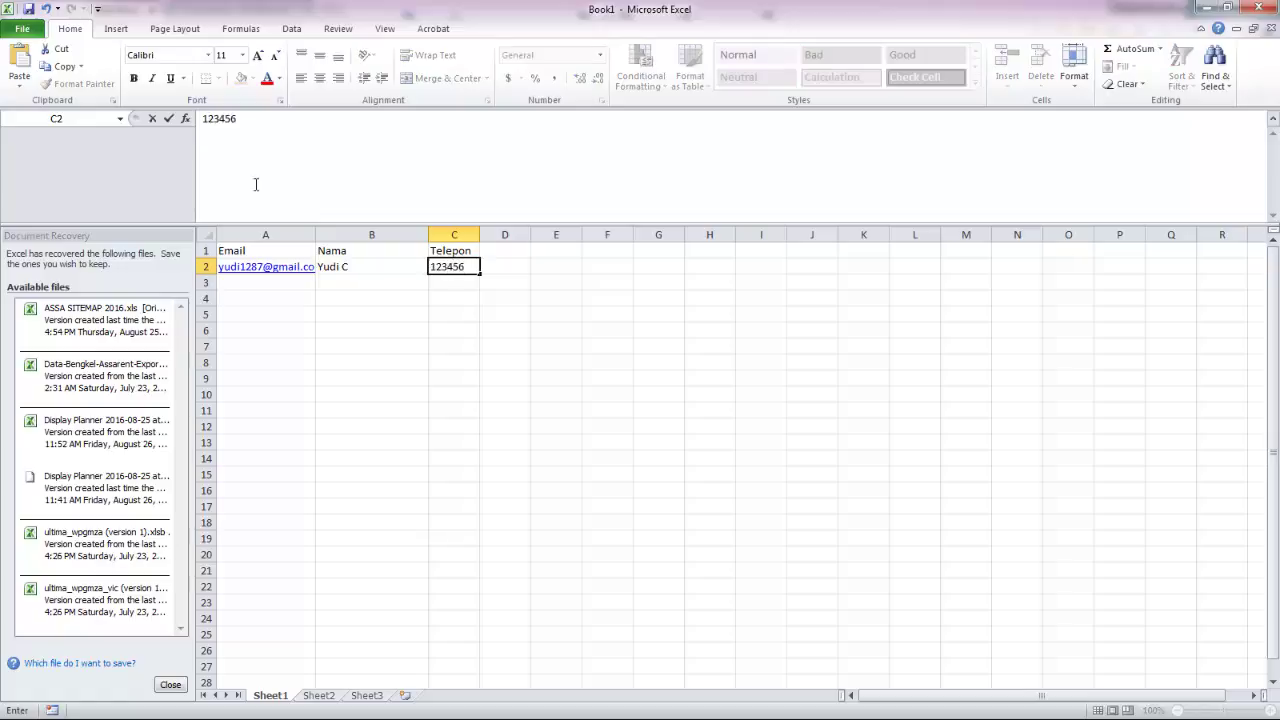
left_click(322, 234)
left_click_drag(315, 234, 387, 240)
Step: Fill row 3 with the second contact's Yahoo address, full name and phone number
left_click(313, 286)
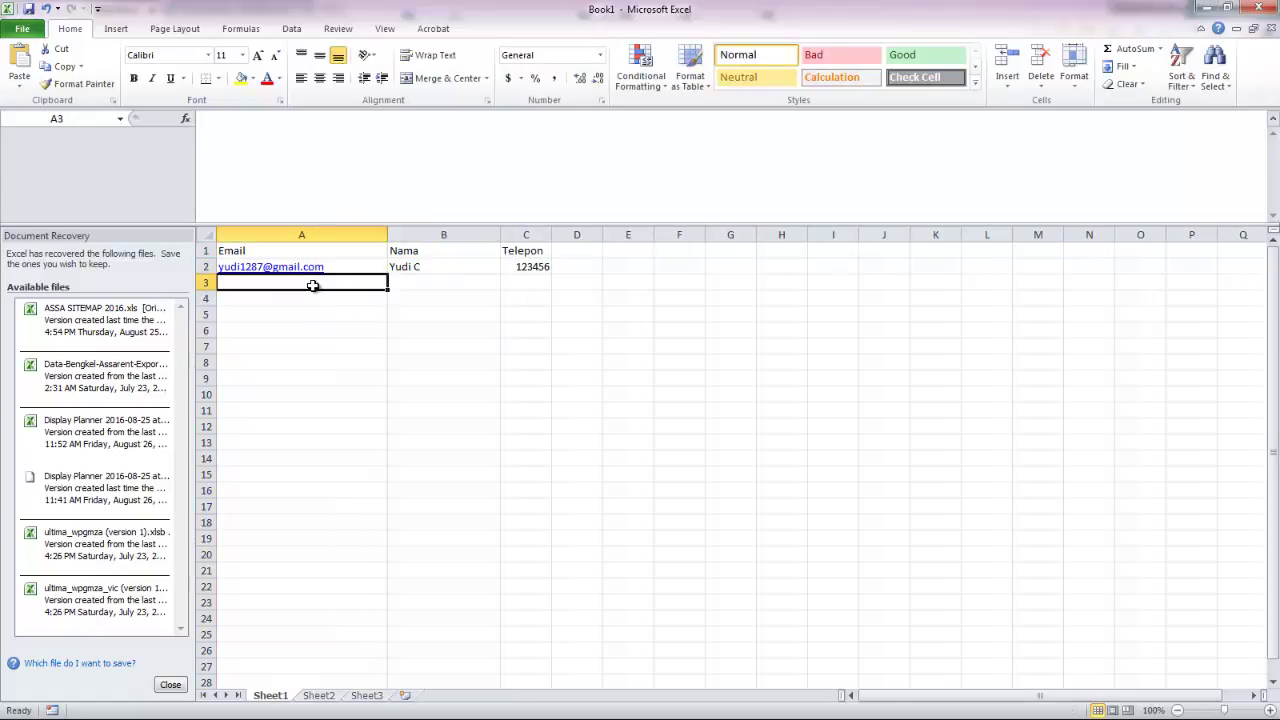
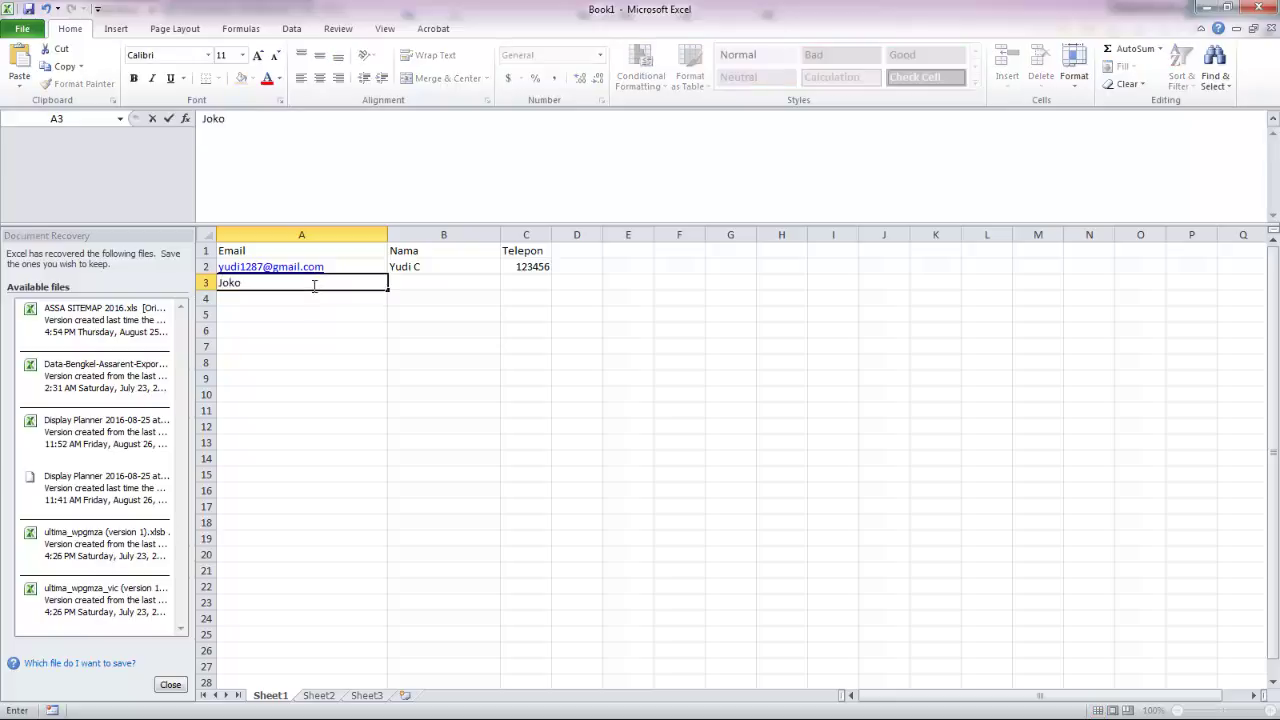
key("Tab")
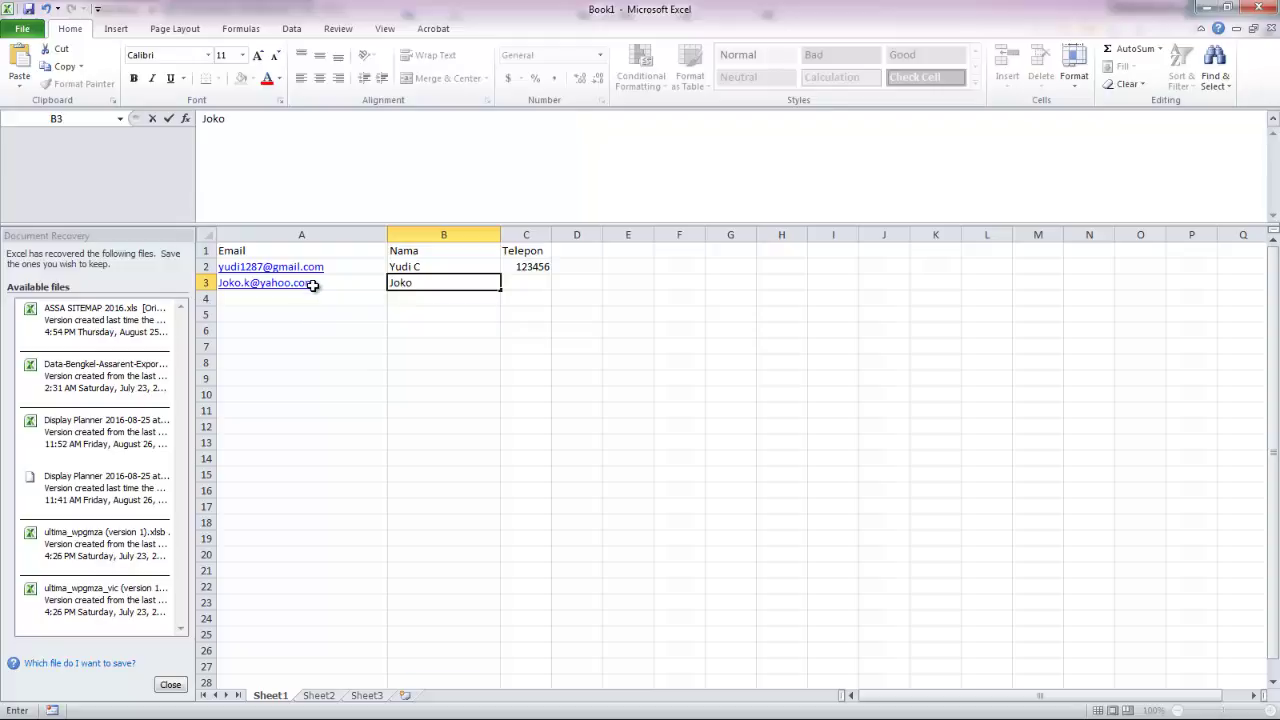
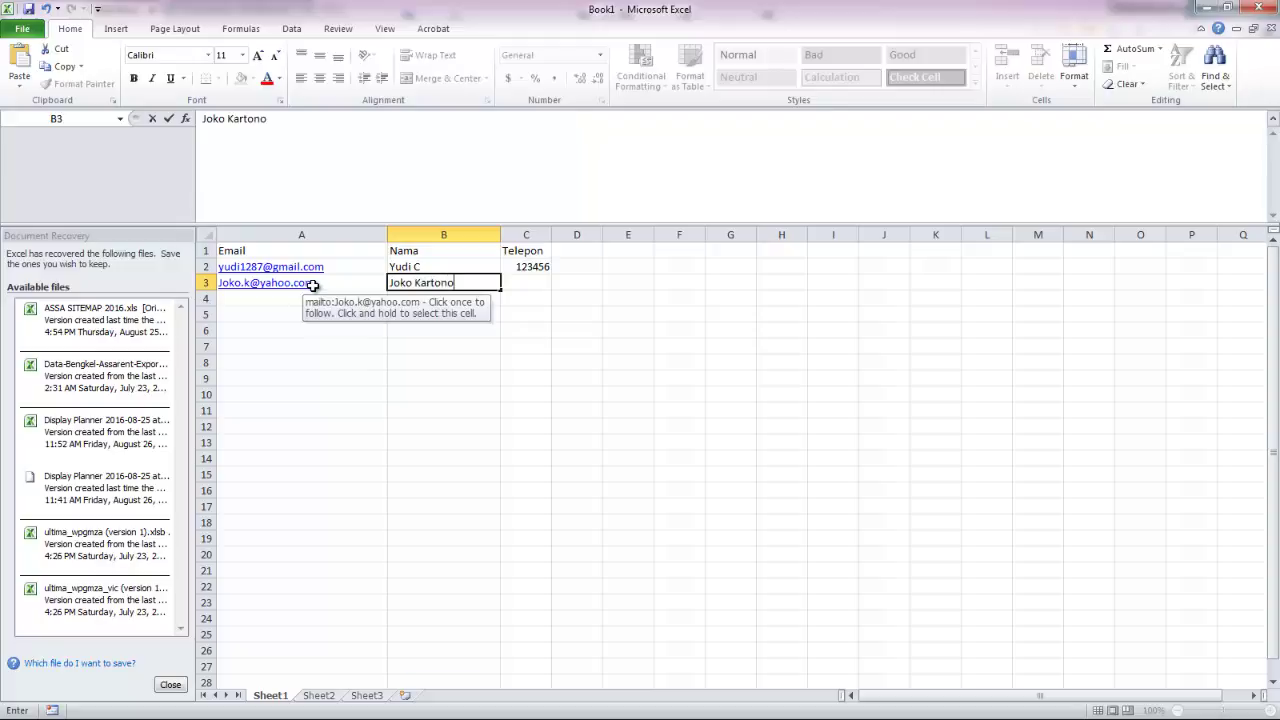
key("Tab")
type("56")
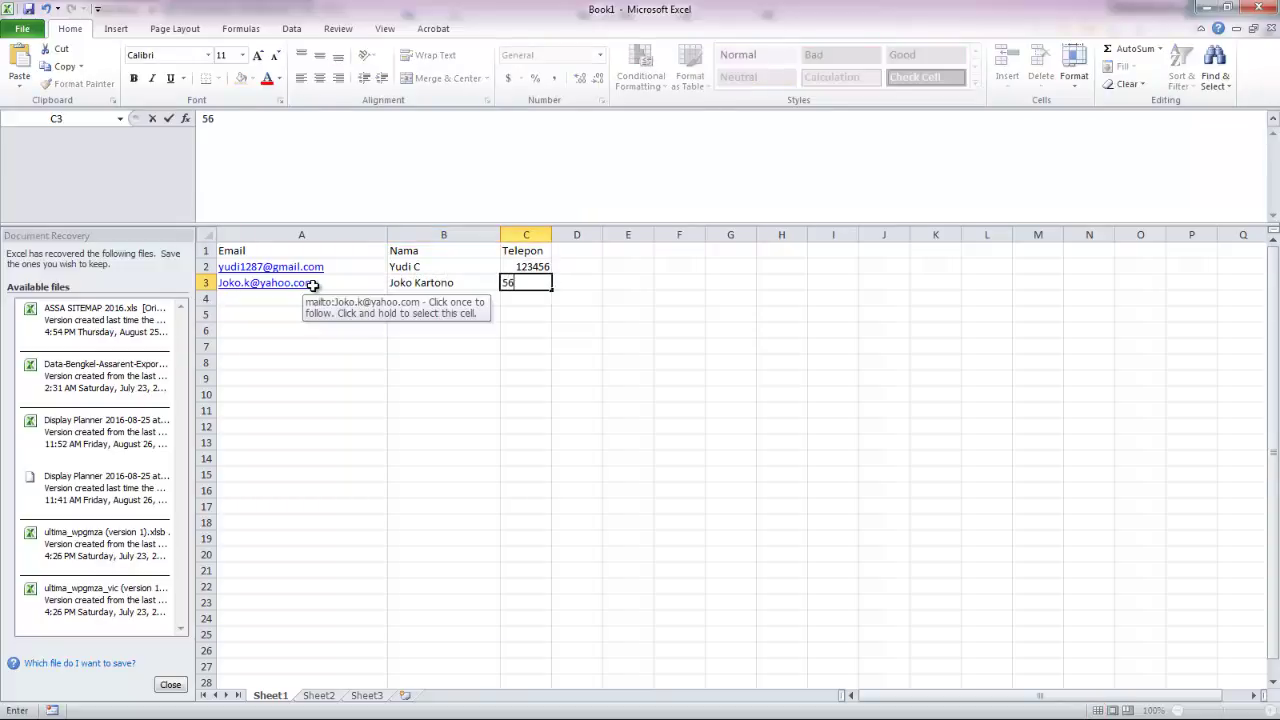
type("87410")
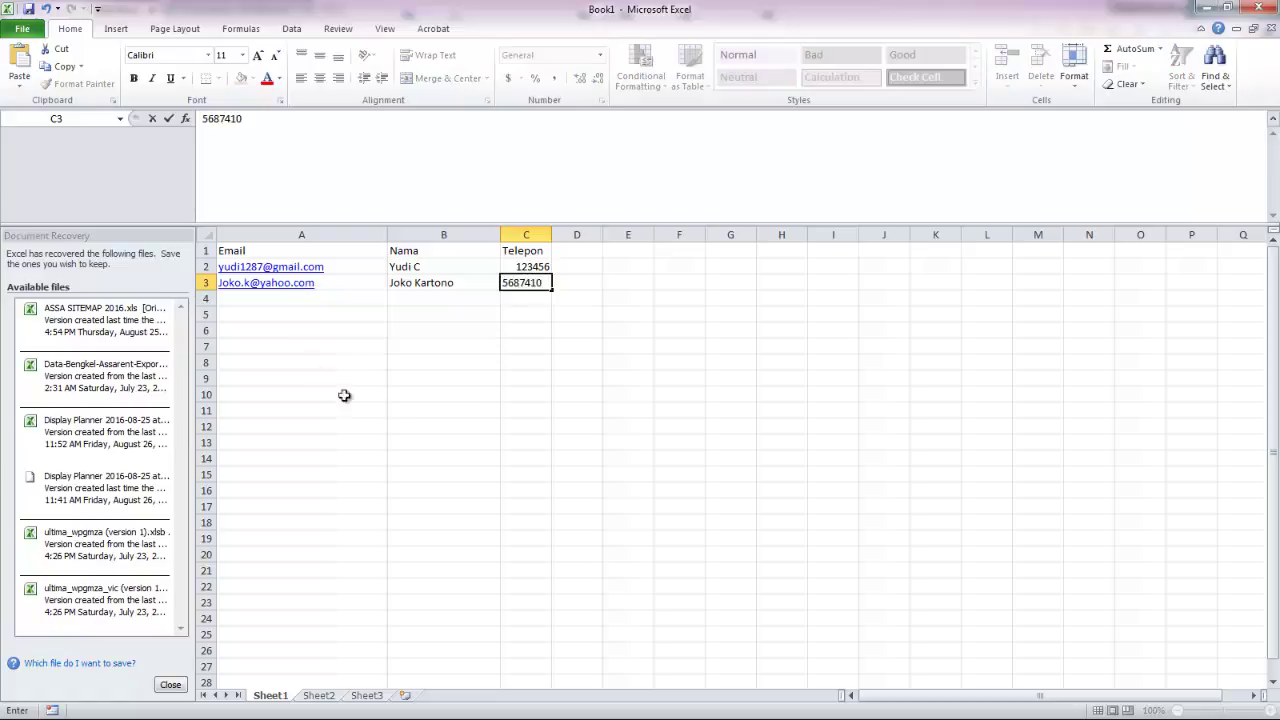
left_click(465, 398)
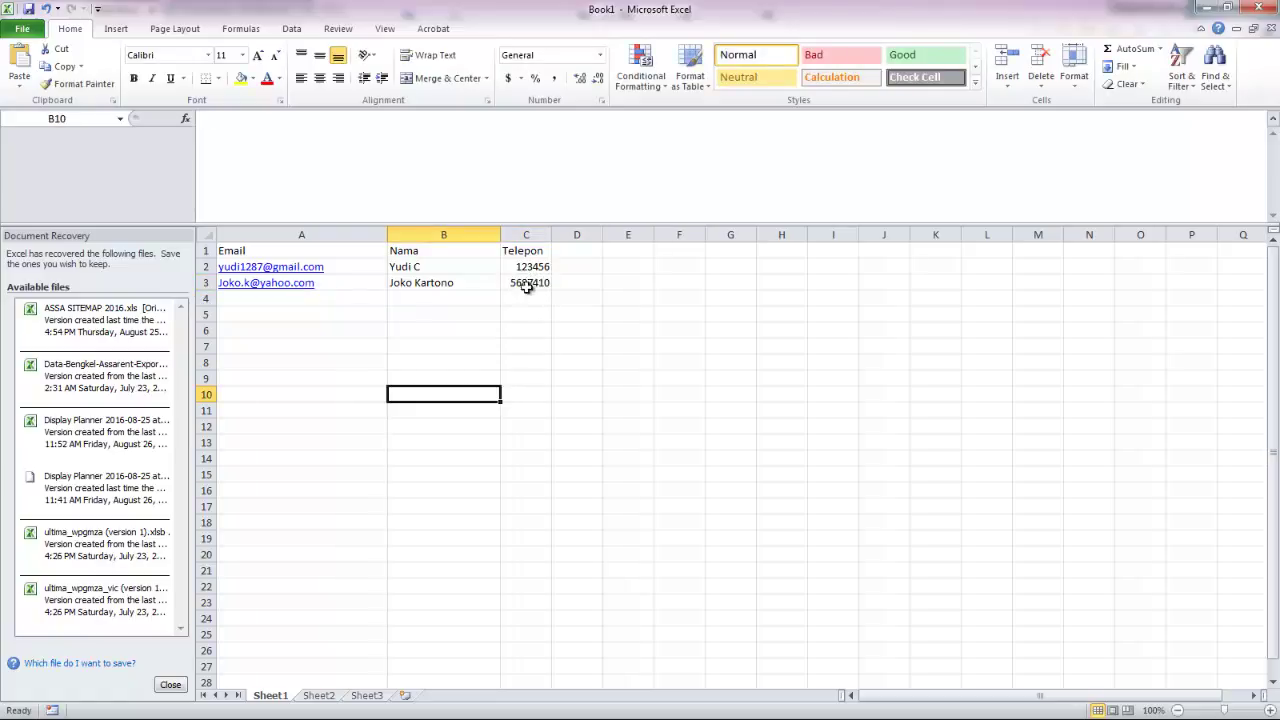
Step: Save the Excel sheet as CSV (Comma delimited) named indomailer_test in C:\temp, accepting the format warnings
left_click(24, 29)
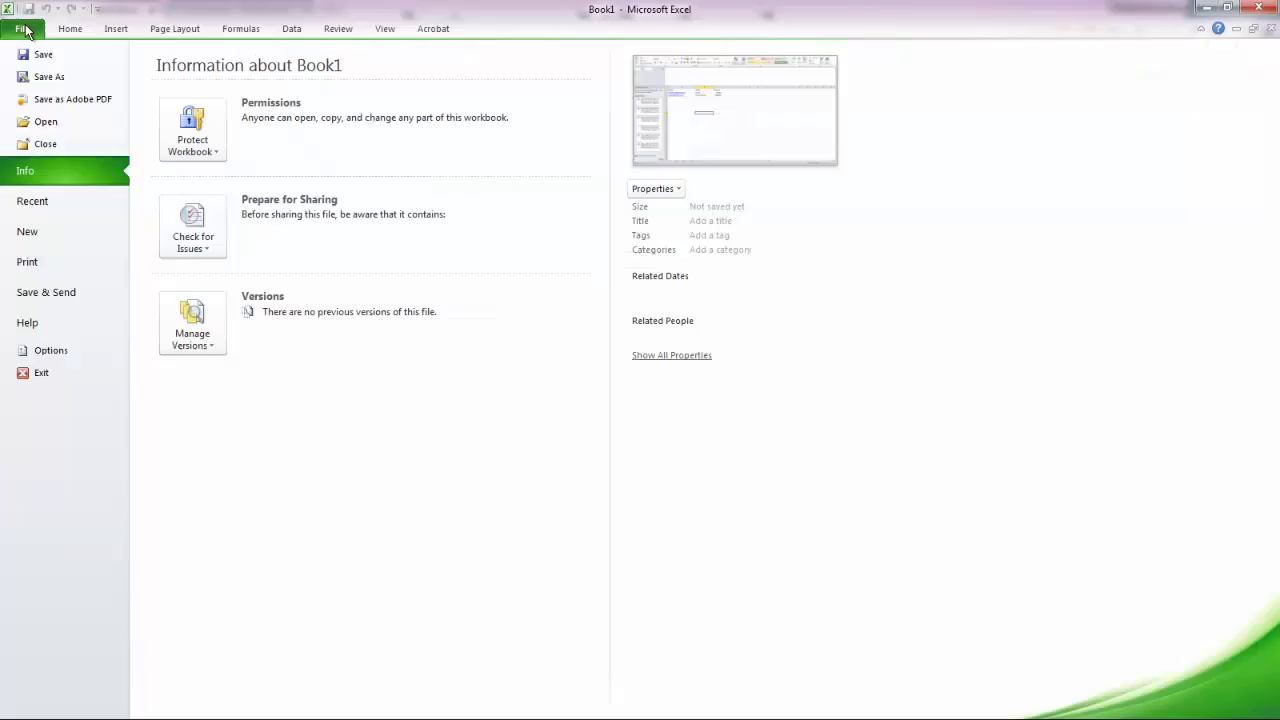
left_click(52, 77)
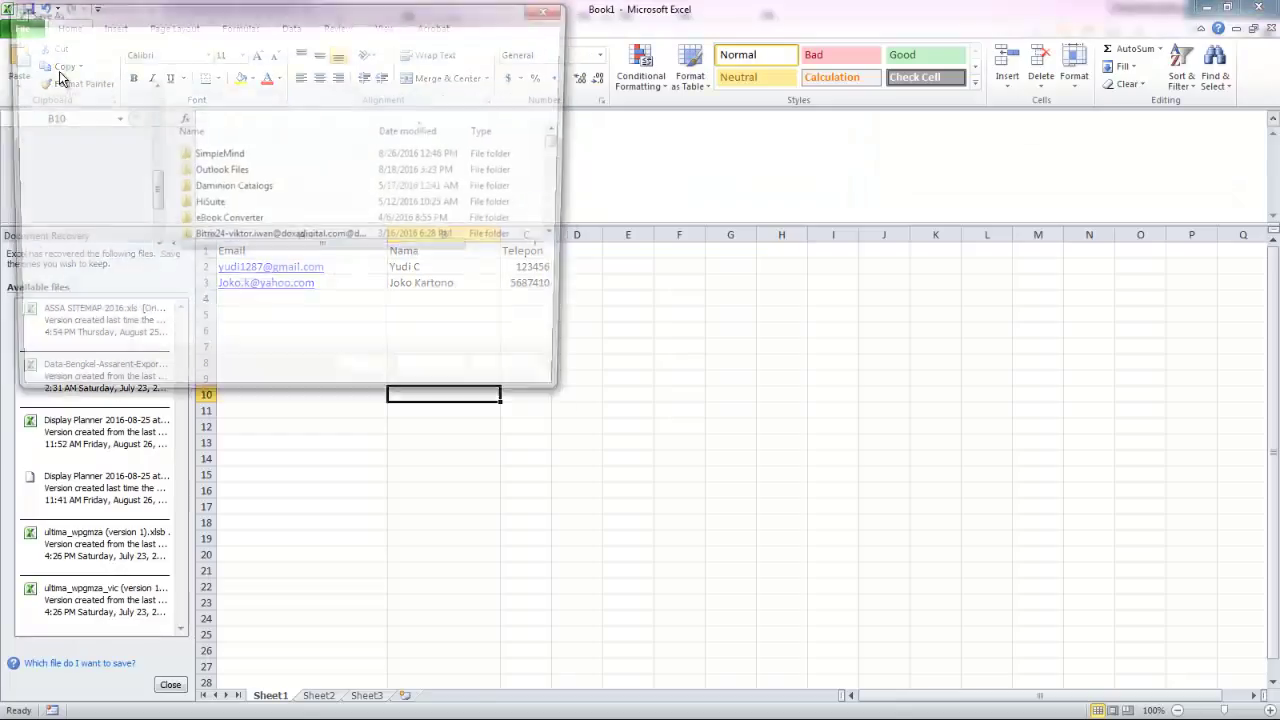
left_click(202, 297)
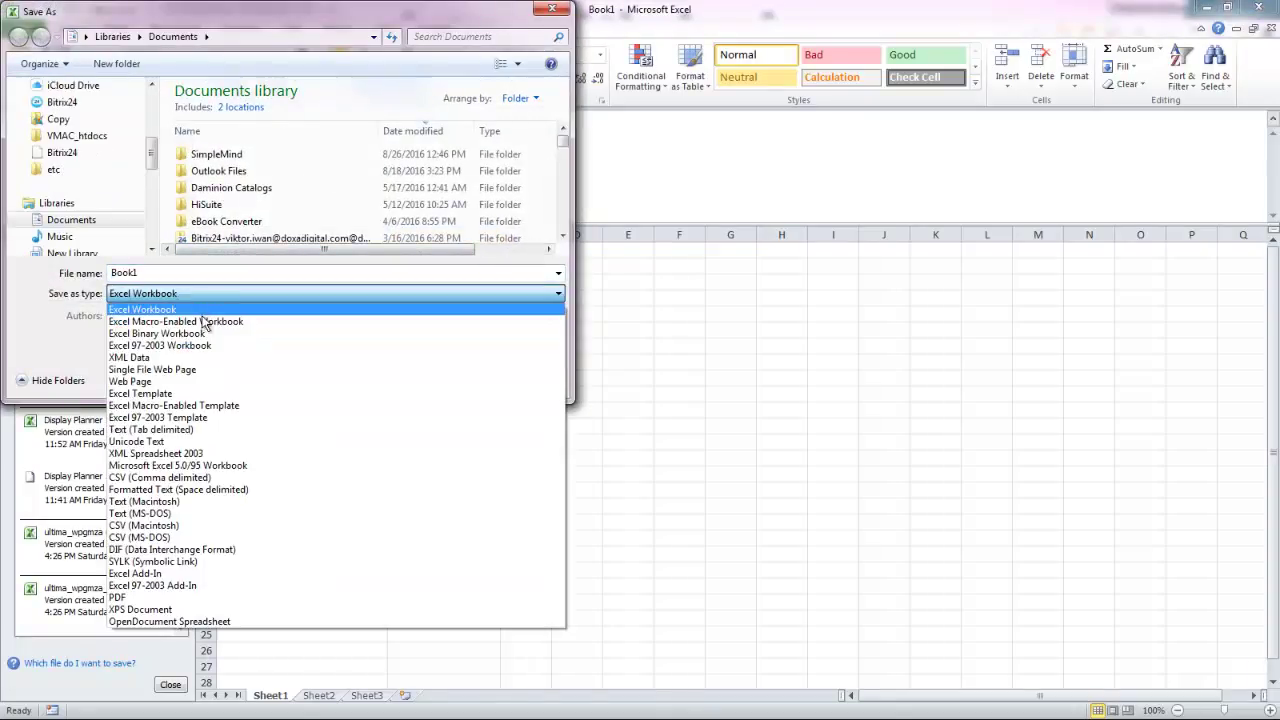
left_click(133, 479)
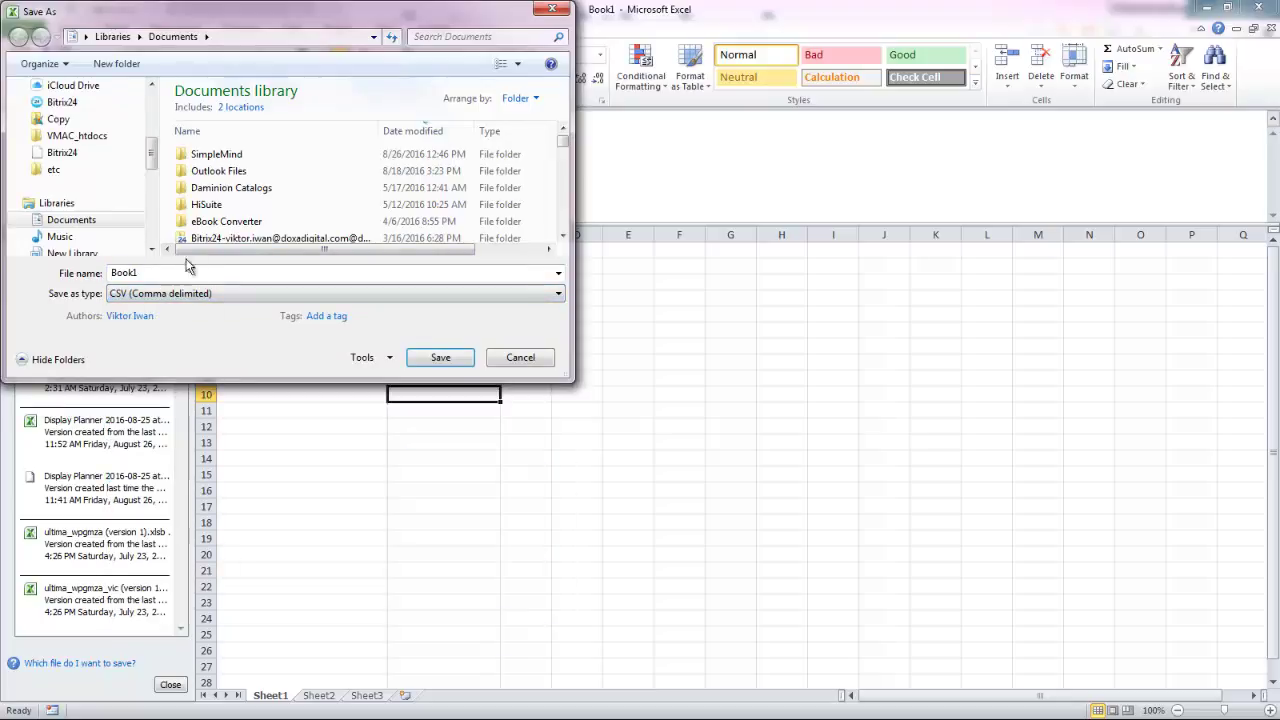
left_click(250, 36)
type("c")
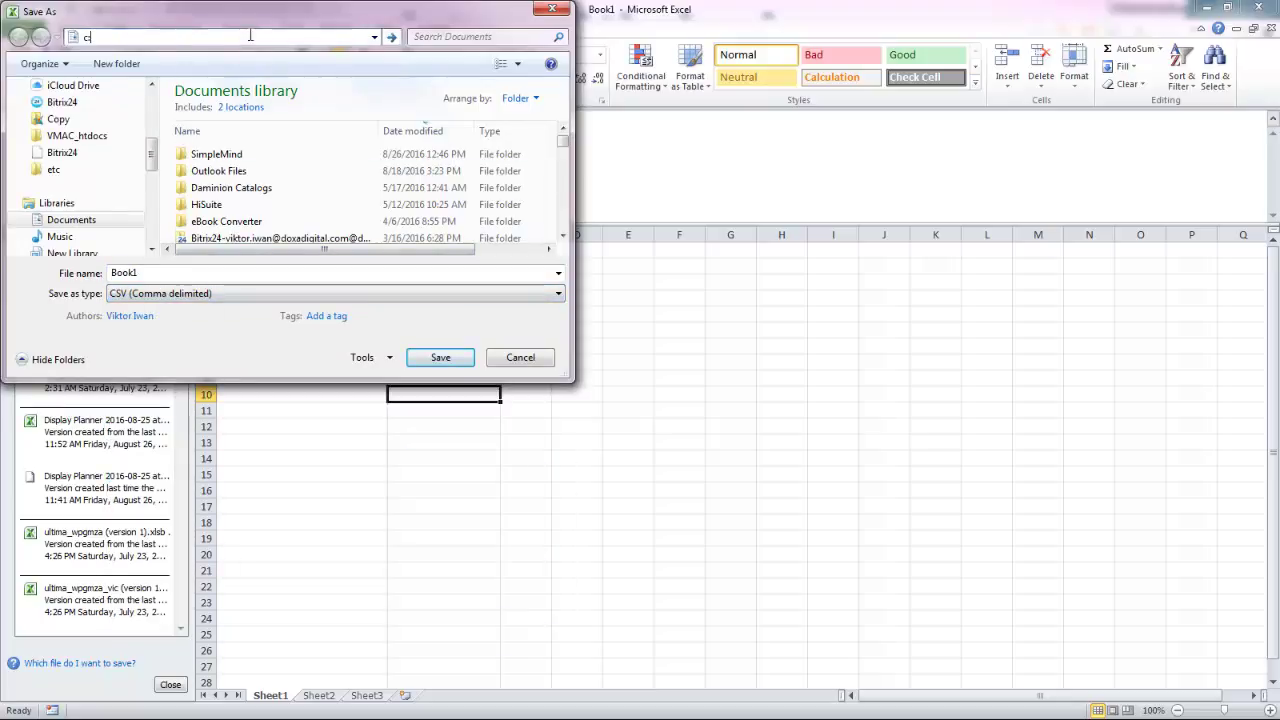
type(":\temp")
key("Return")
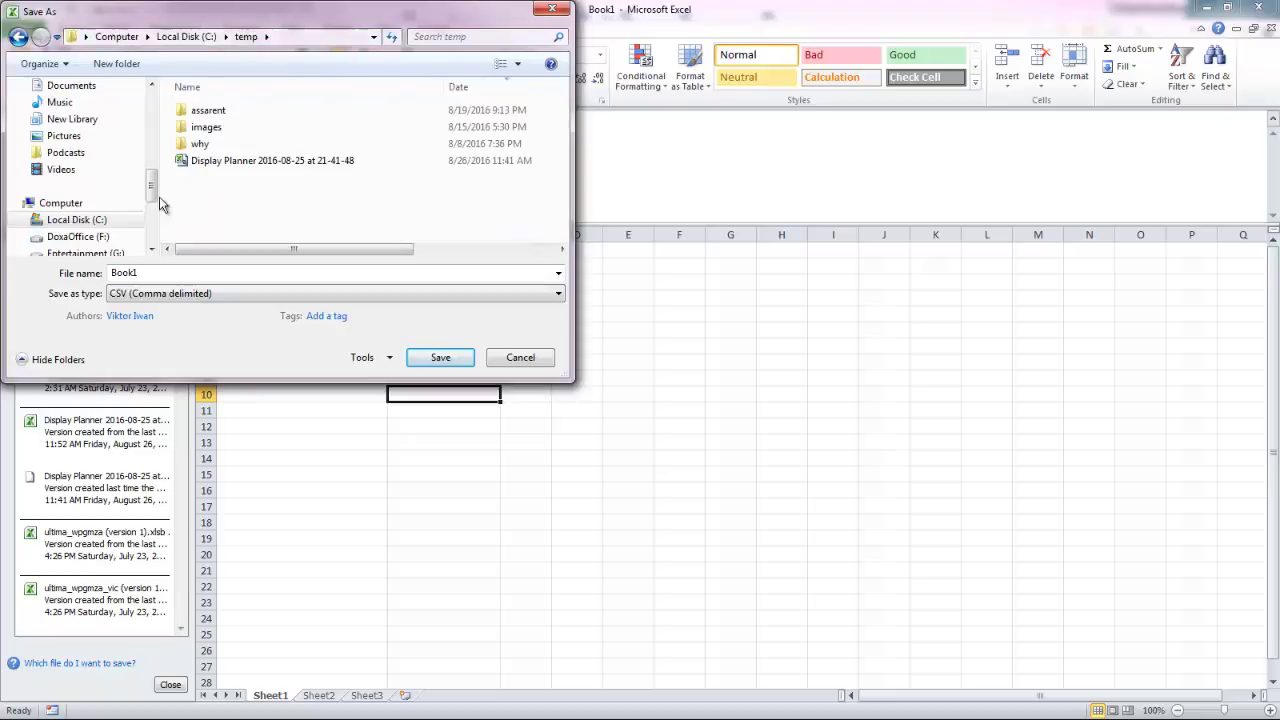
double_click(135, 272)
type("indo")
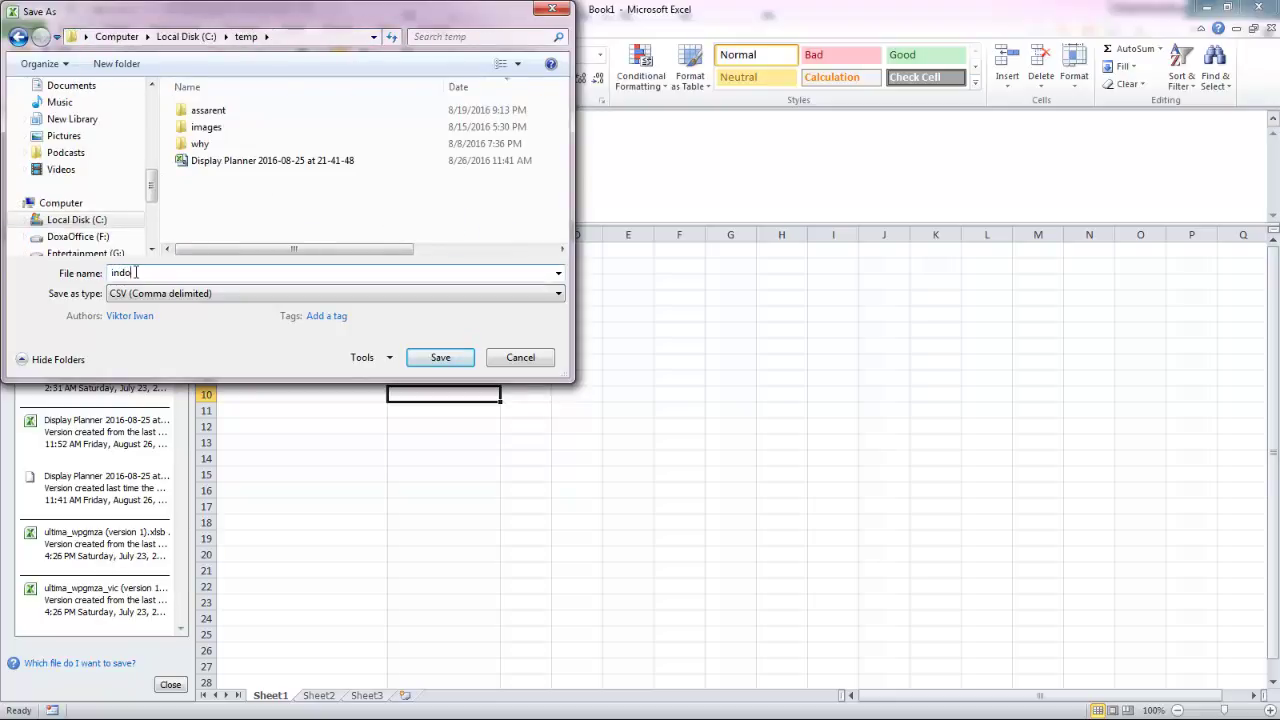
type("mailer_test")
left_click(448, 362)
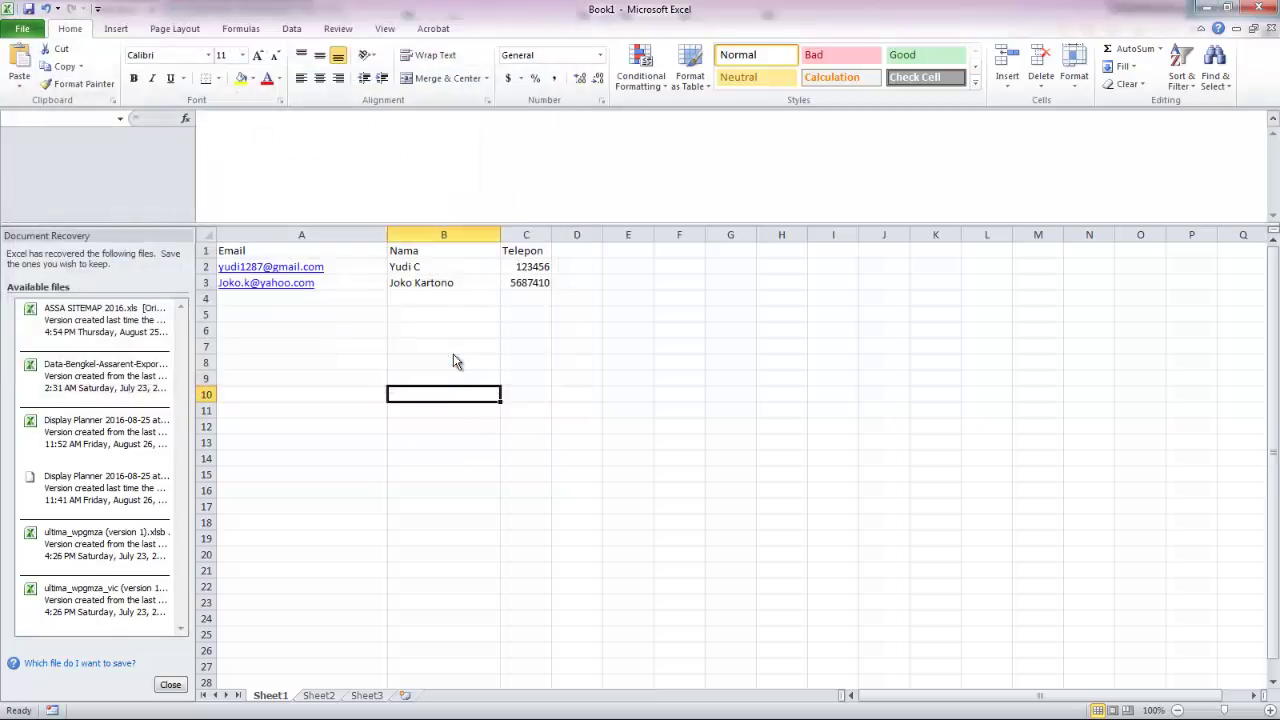
left_click(612, 420)
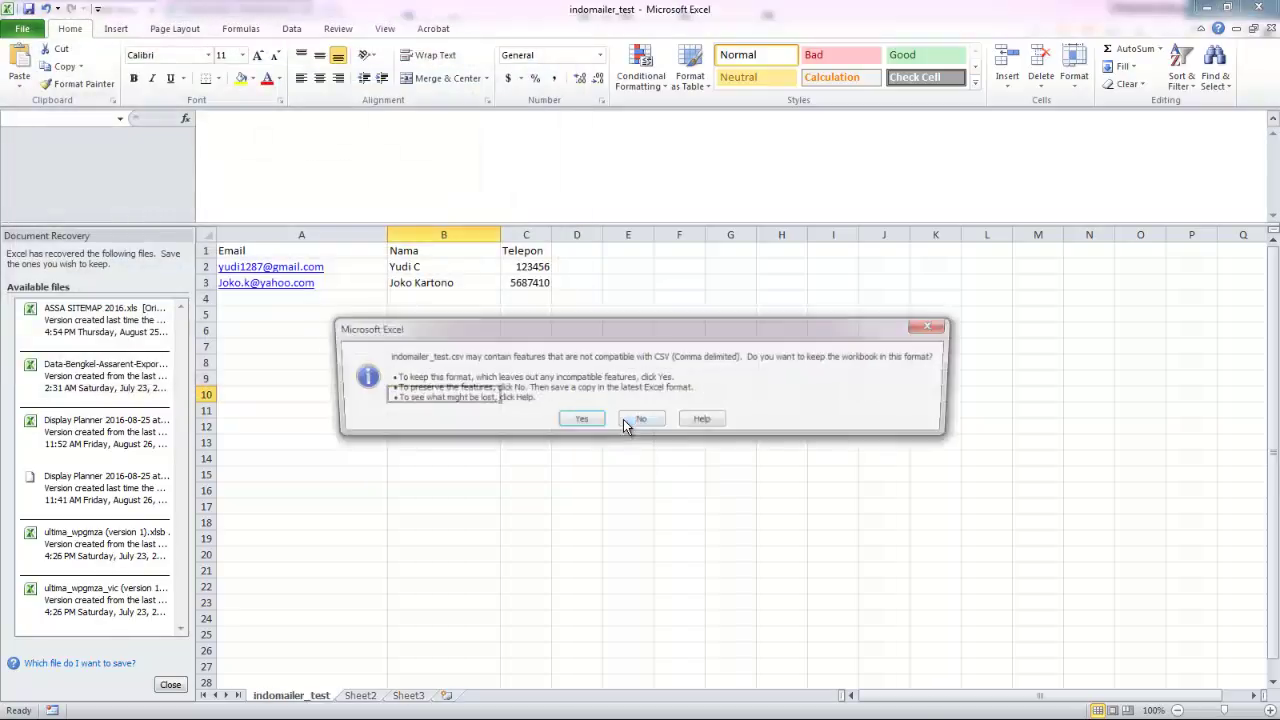
left_click(581, 424)
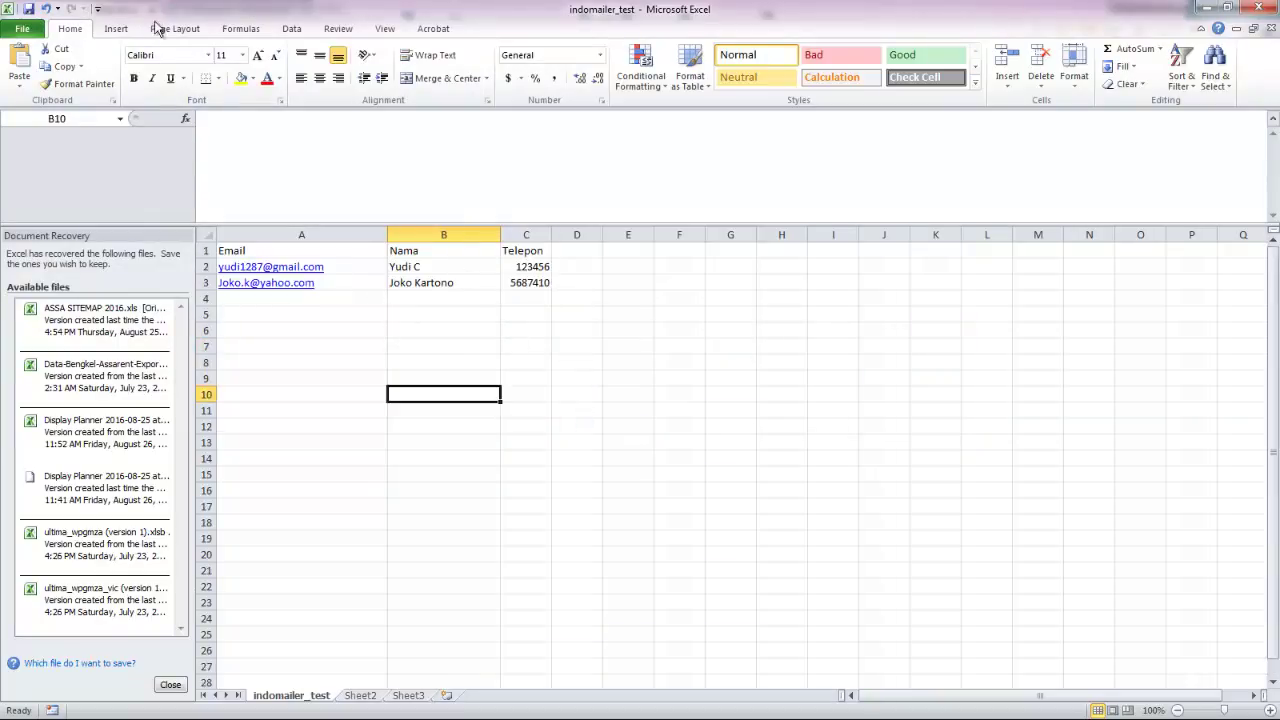
Step: Back in Indomailer's Kontak page, upload C:\temp\indomailer_test for import
left_click(1205, 8)
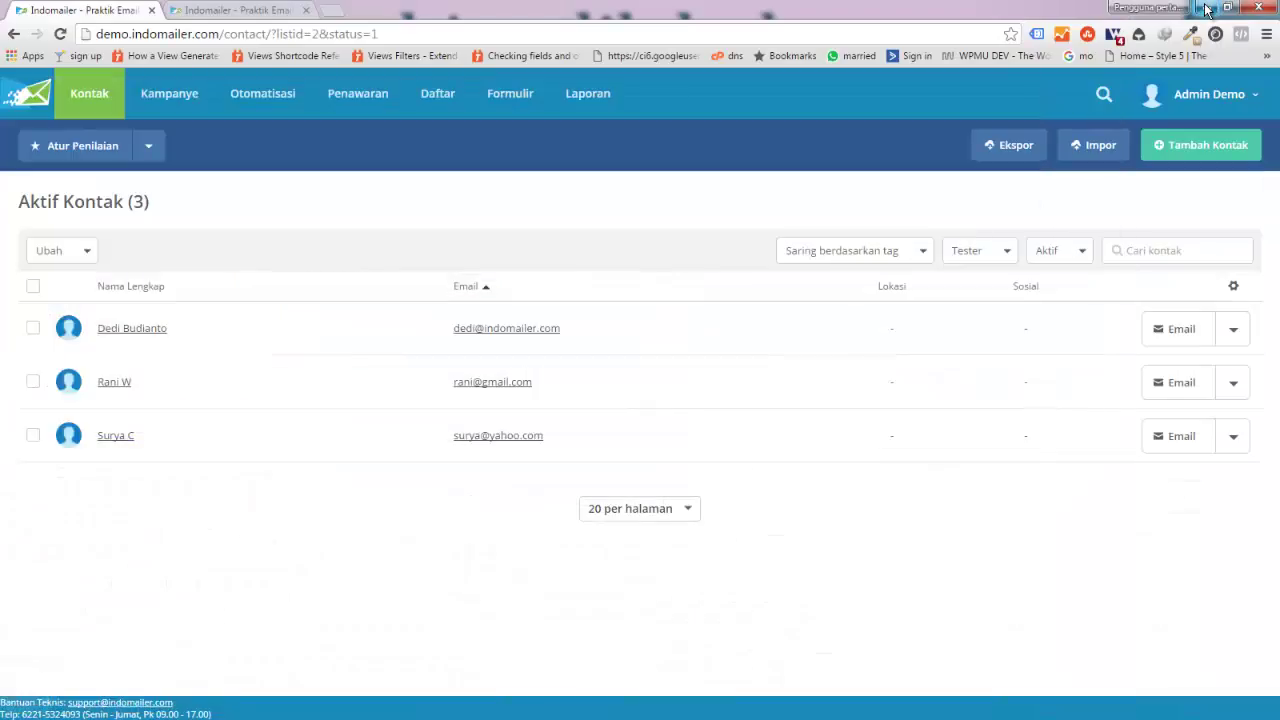
left_click(1092, 146)
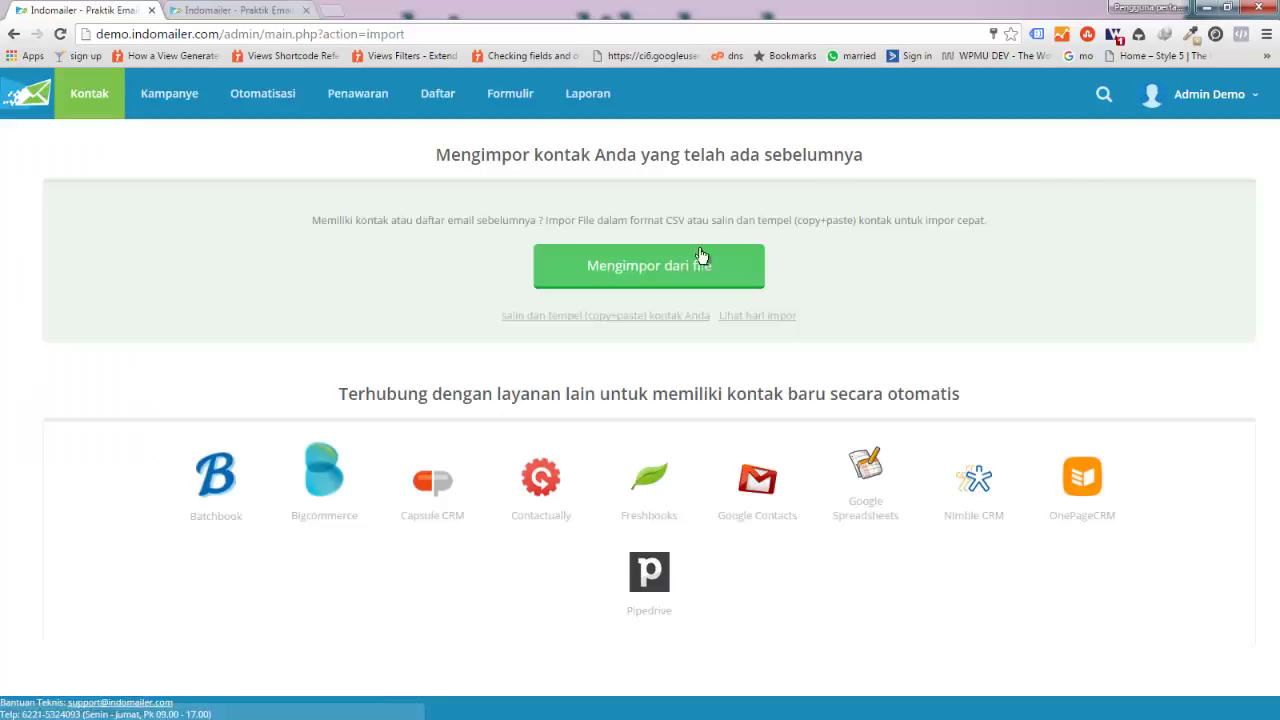
left_click(674, 268)
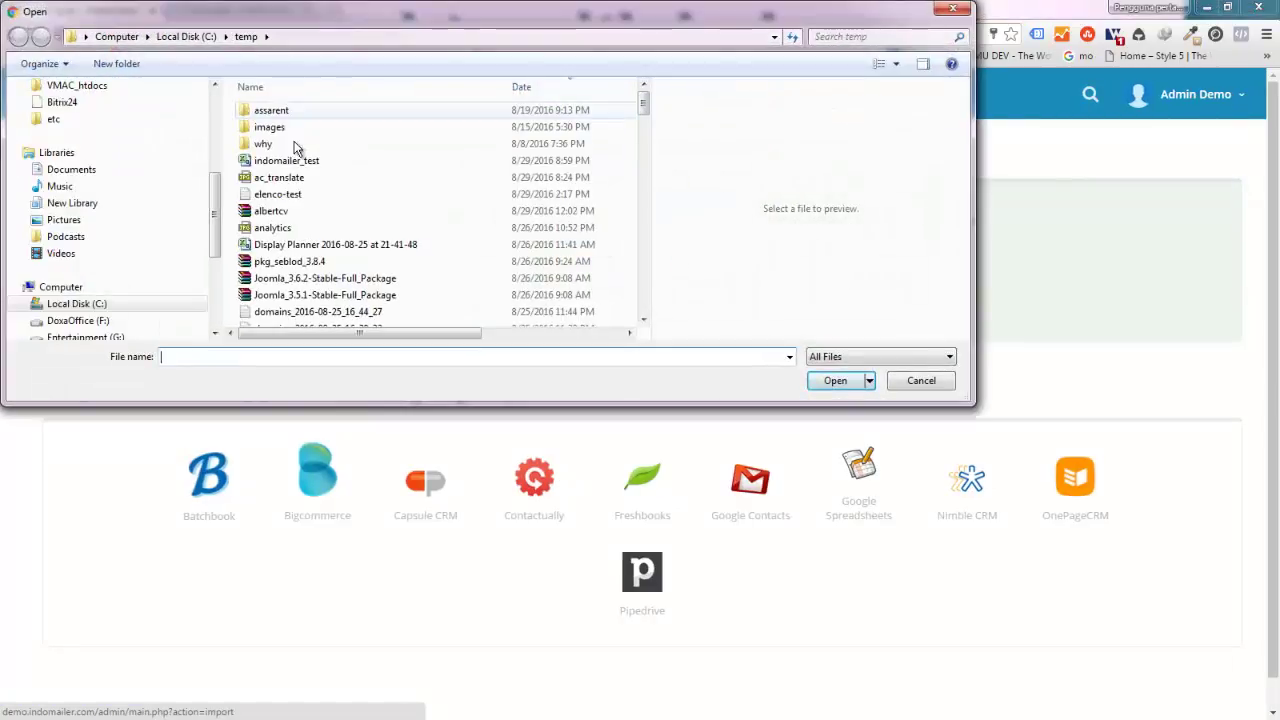
left_click(280, 162)
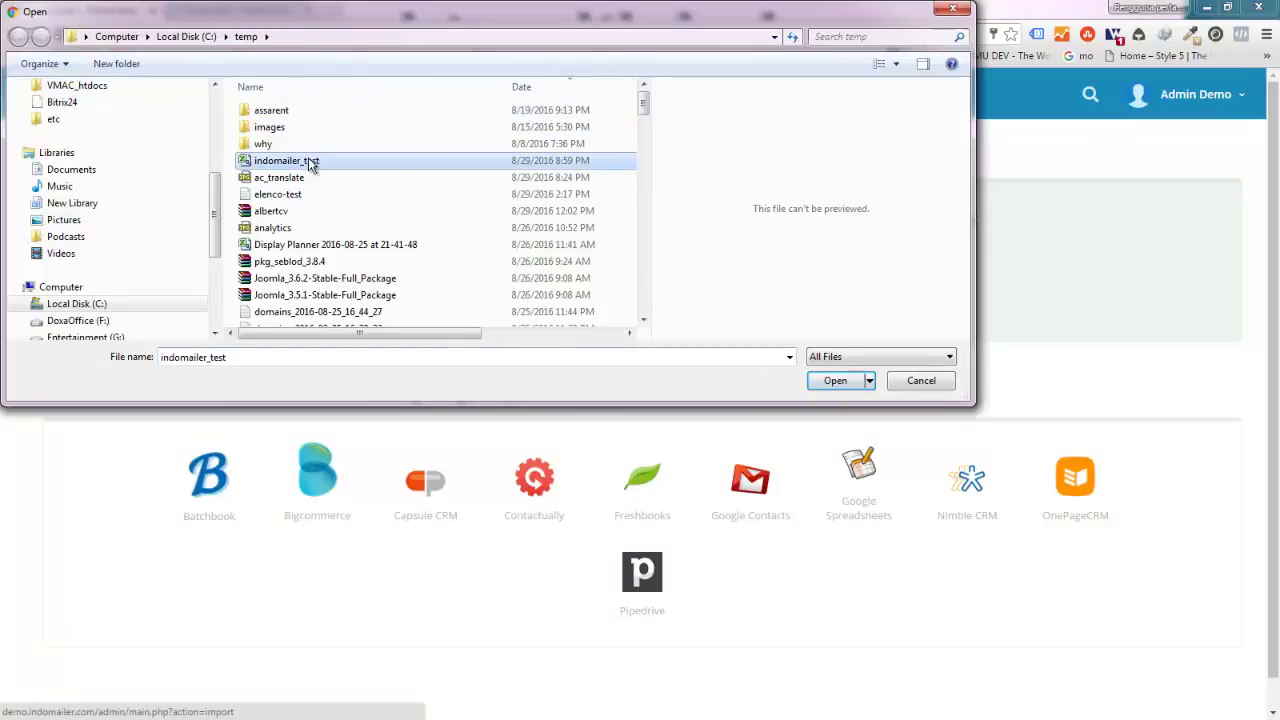
left_click(833, 380)
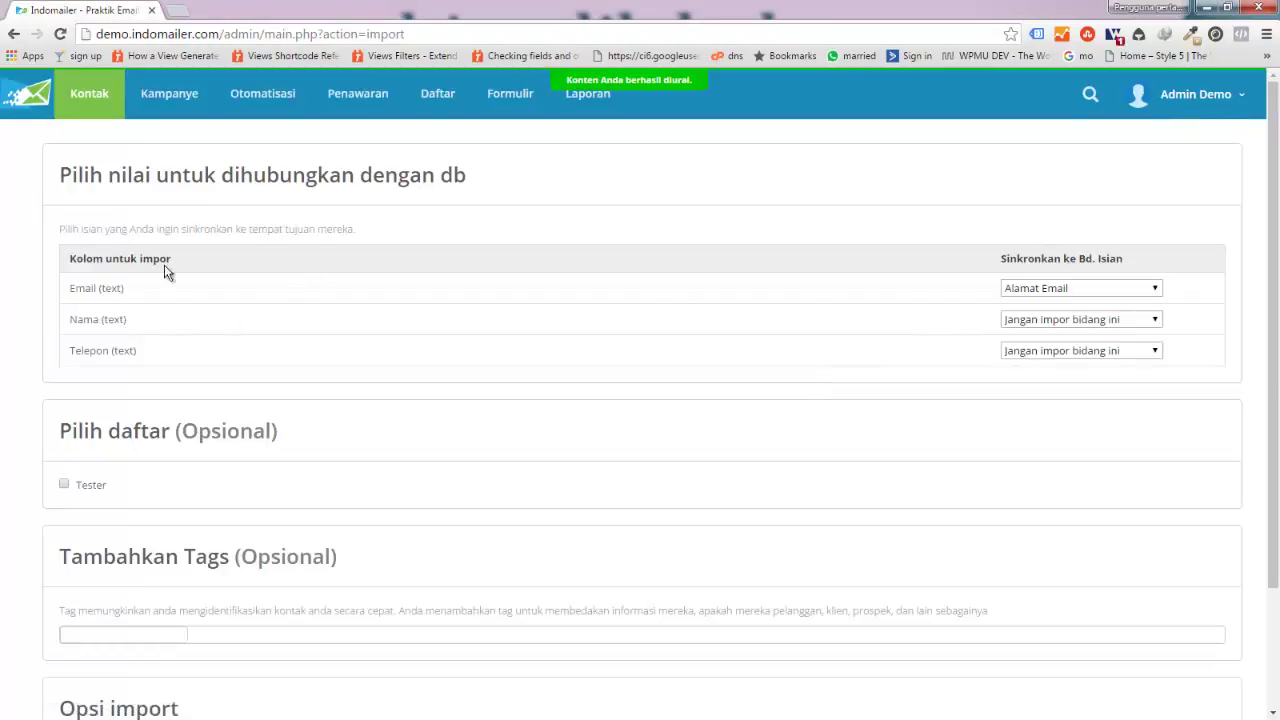
Step: Map the Nama column to Nama Depan dan Belakang and Telepon to Telepon
left_click(1005, 320)
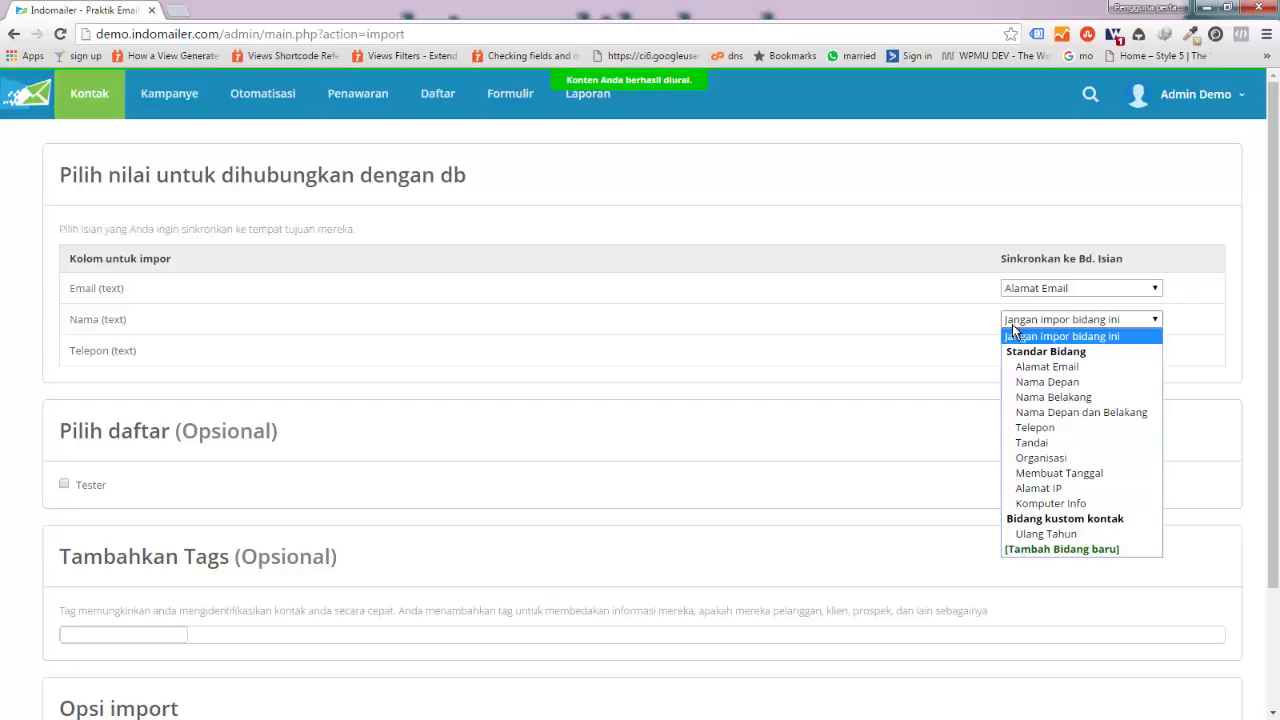
left_click(1054, 382)
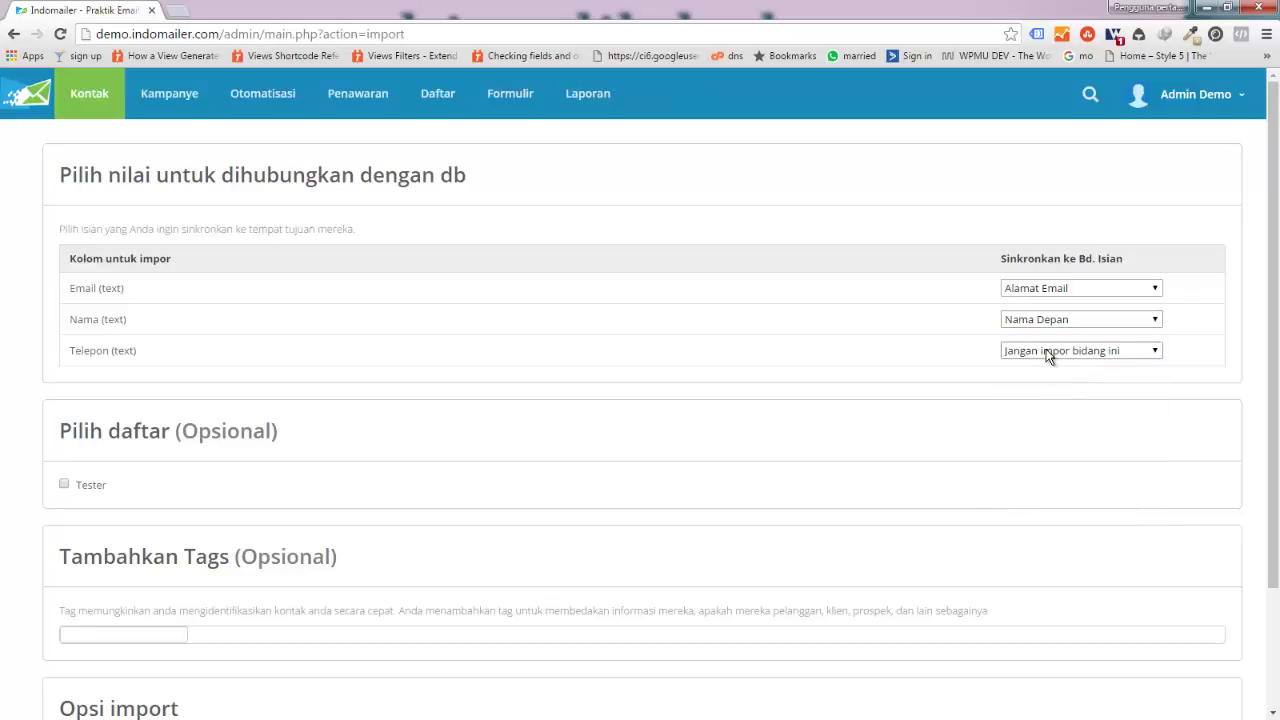
left_click(1049, 352)
left_click(1046, 324)
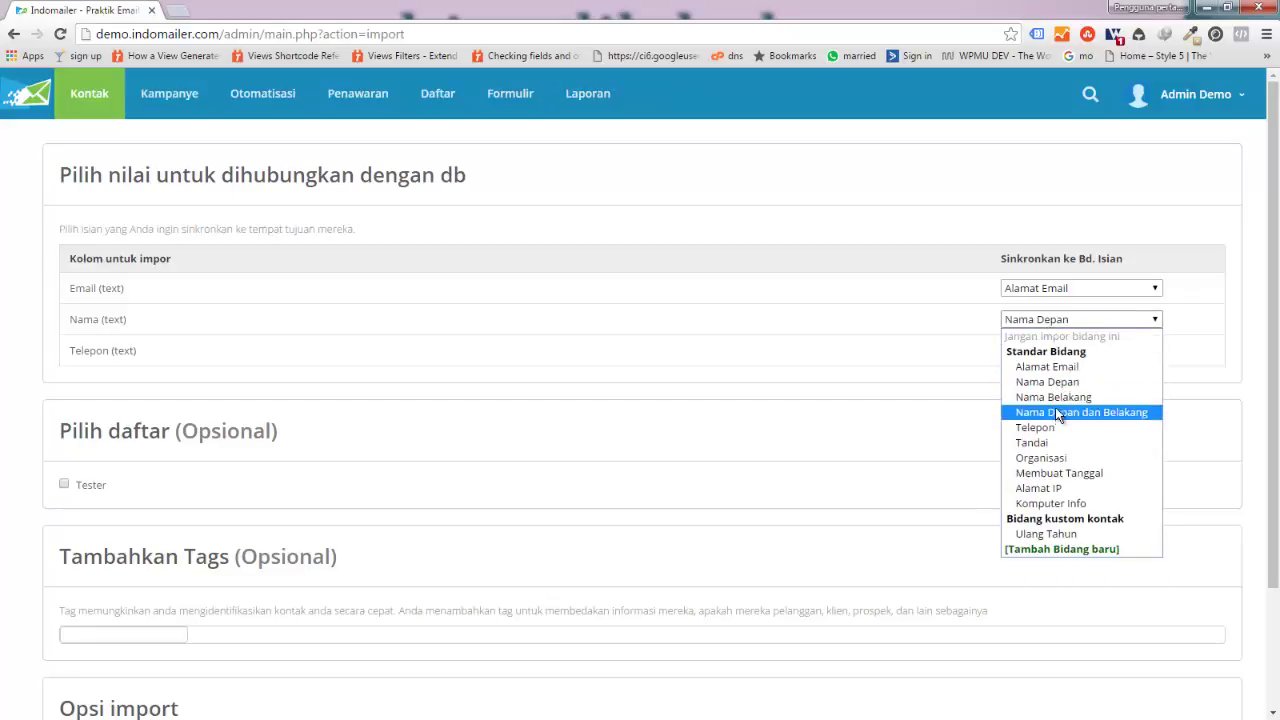
left_click(1055, 410)
left_click(1049, 351)
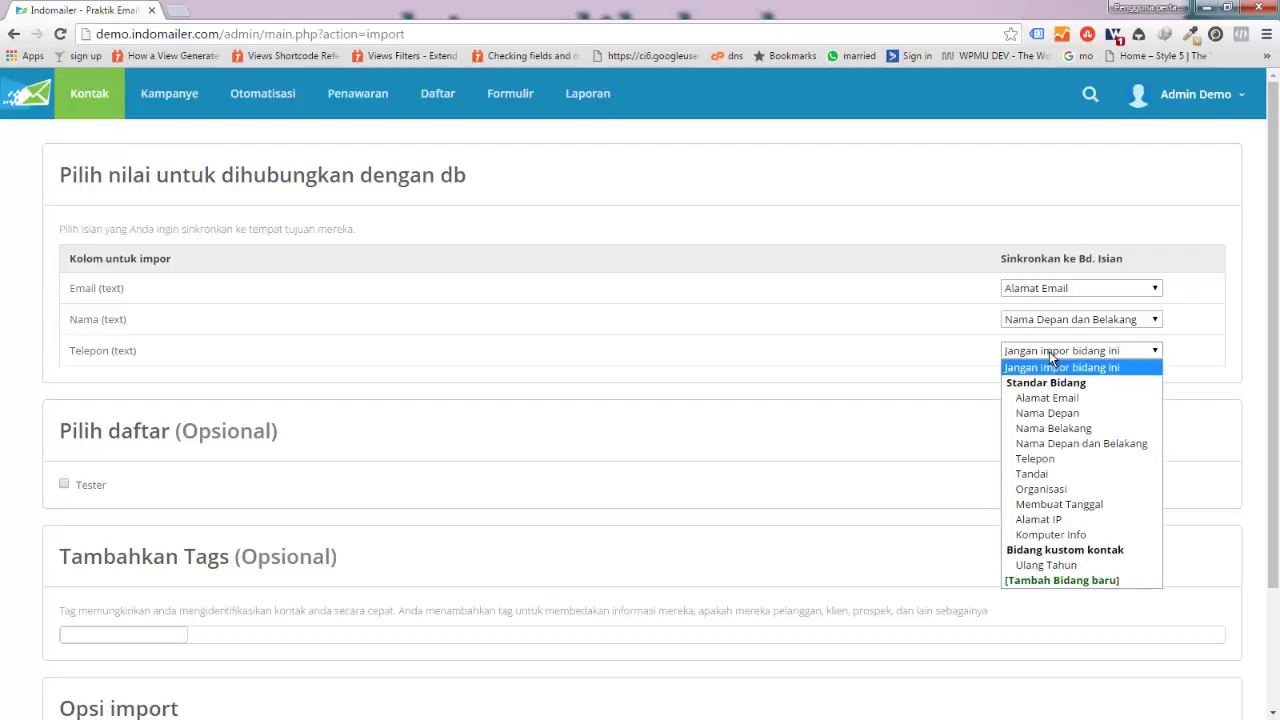
left_click(1056, 458)
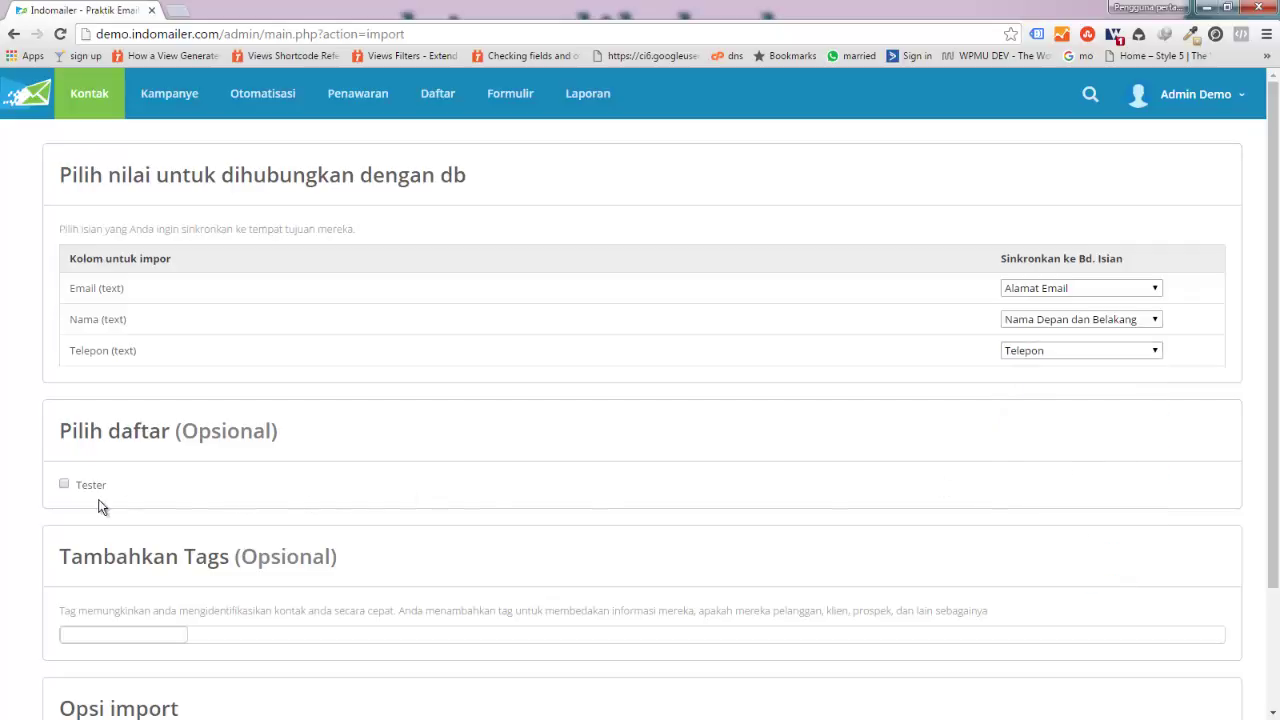
Step: Import into the Tester list, updating contacts when the email matches (Jika email sama)
left_click(64, 484)
scroll(483, 477, "down", 3)
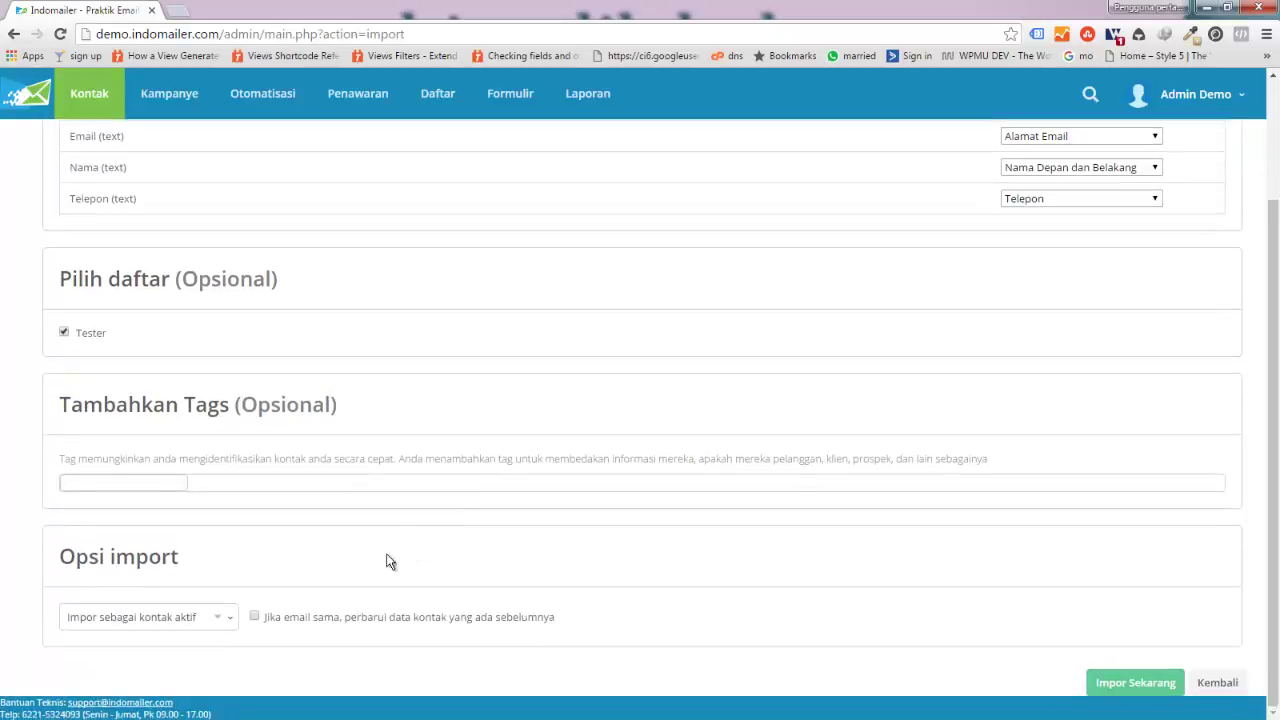
left_click(262, 617)
left_click(1108, 686)
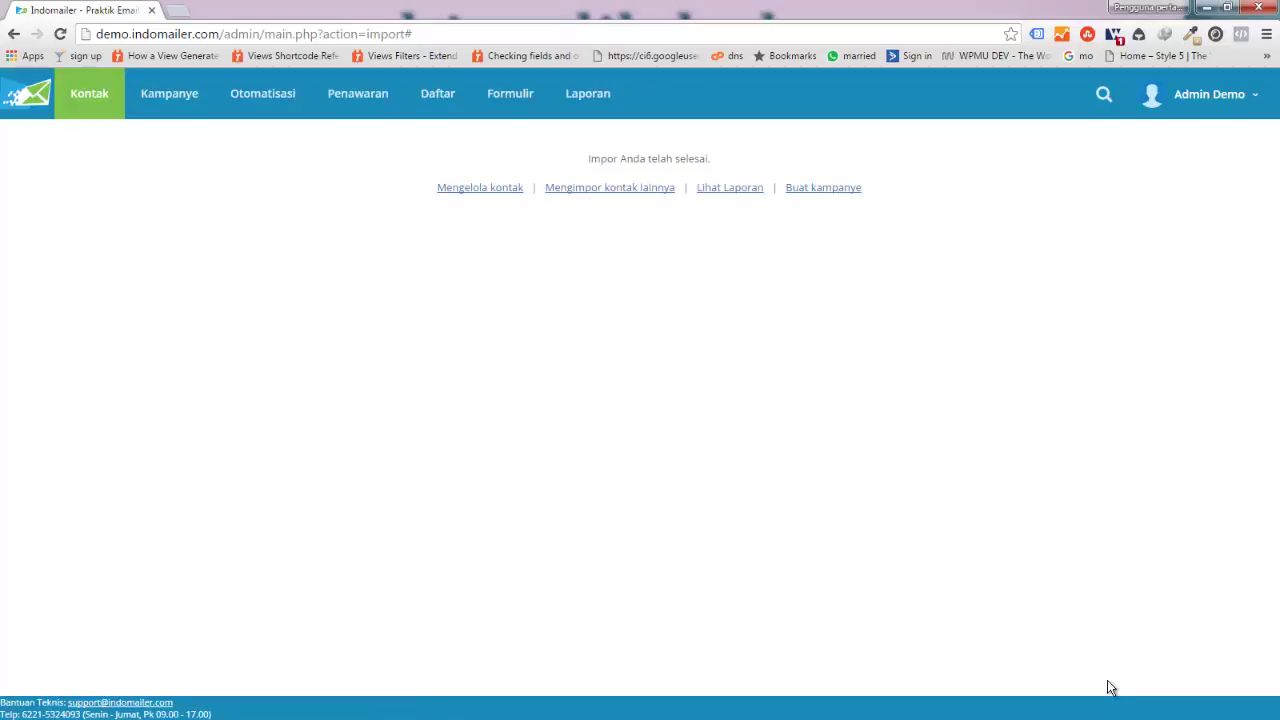
Step: Check on the Daftar page that the Tester list holds 5 active contacts
left_click(436, 100)
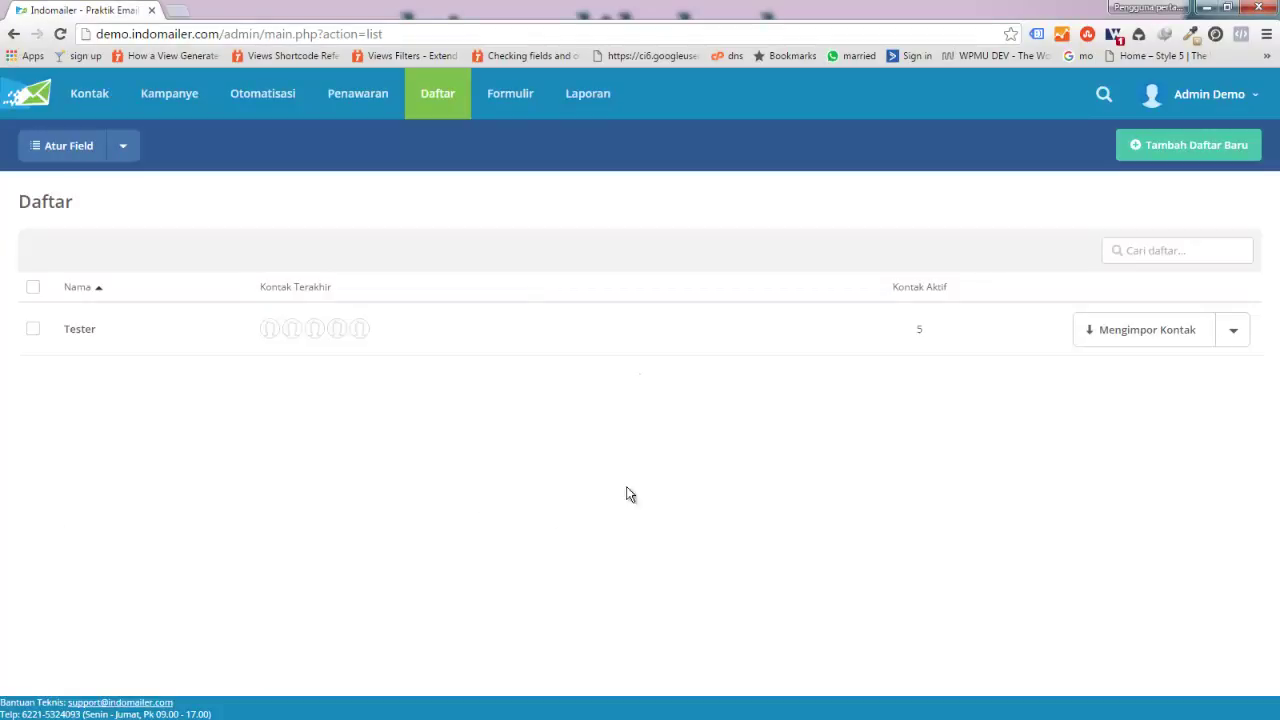
left_click(1233, 333)
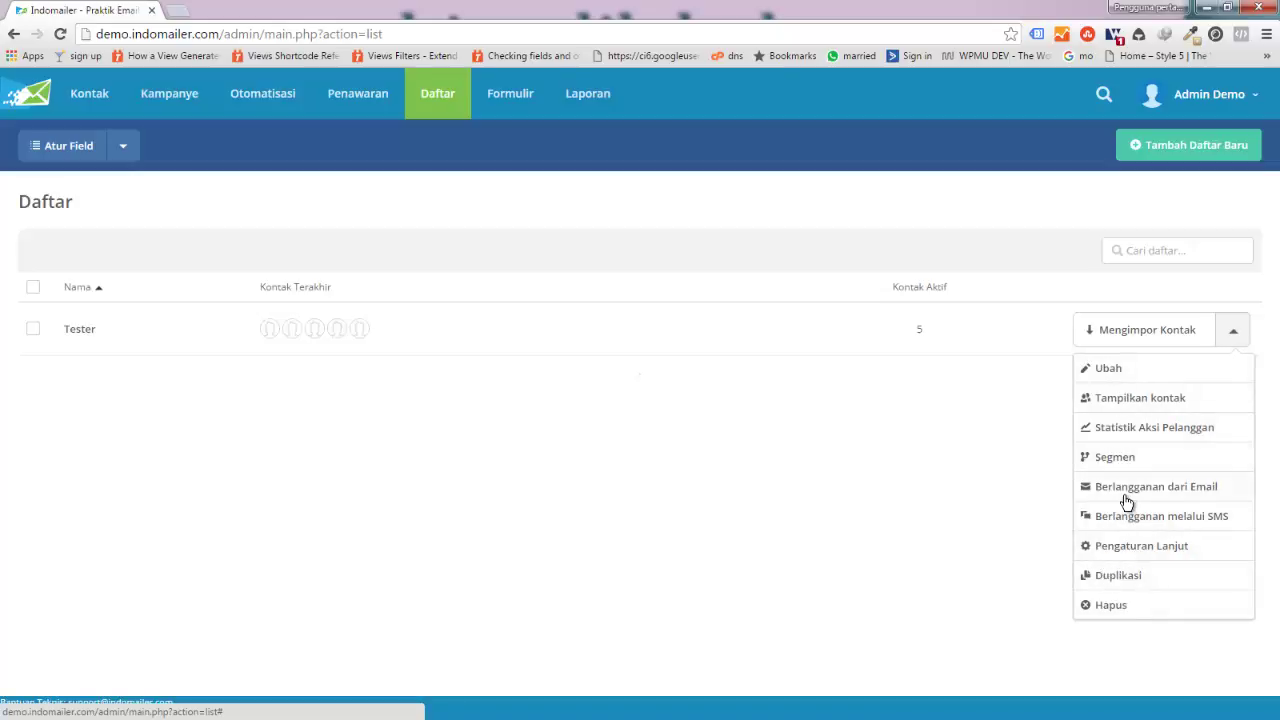
left_click(1133, 552)
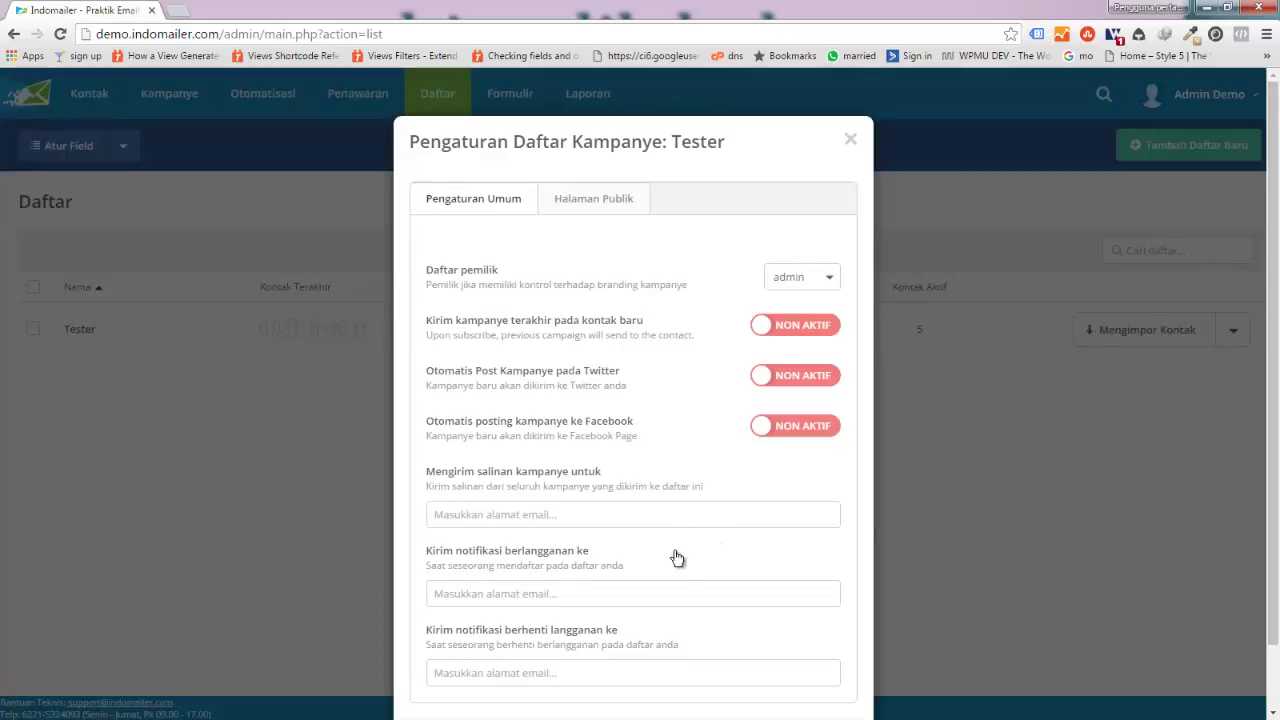
scroll(677, 558, "down", 2)
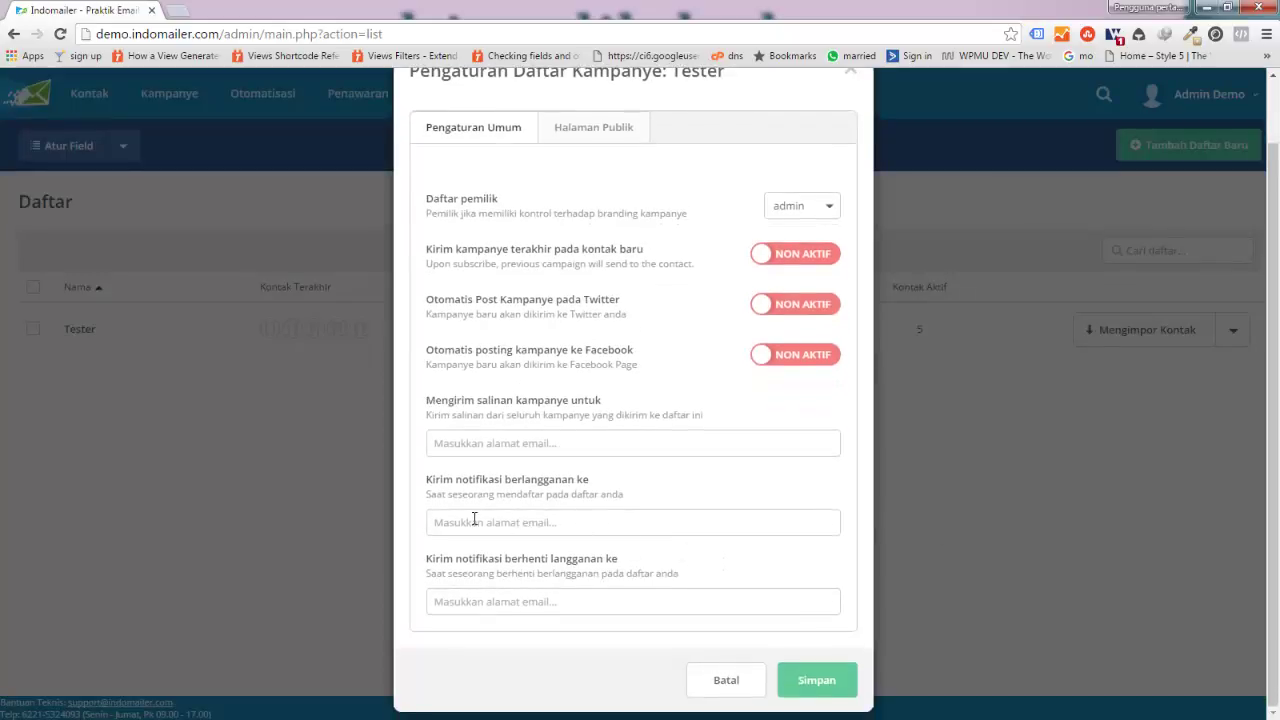
left_click(474, 519)
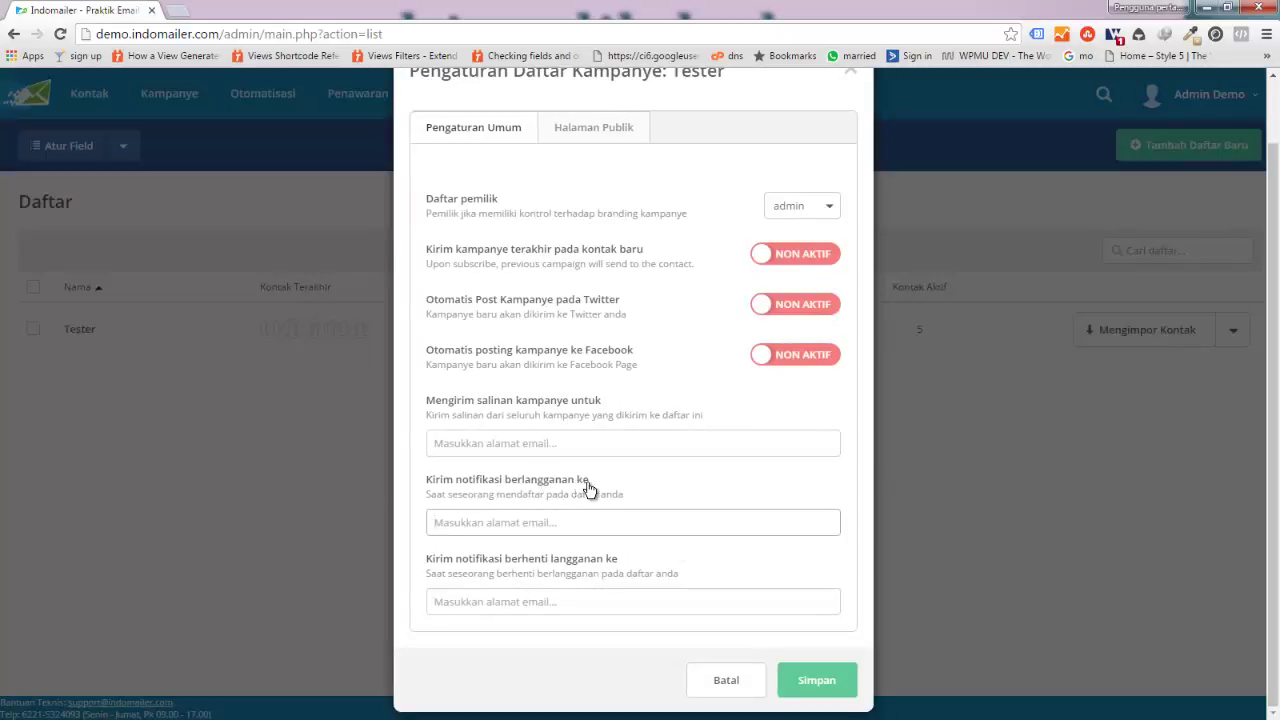
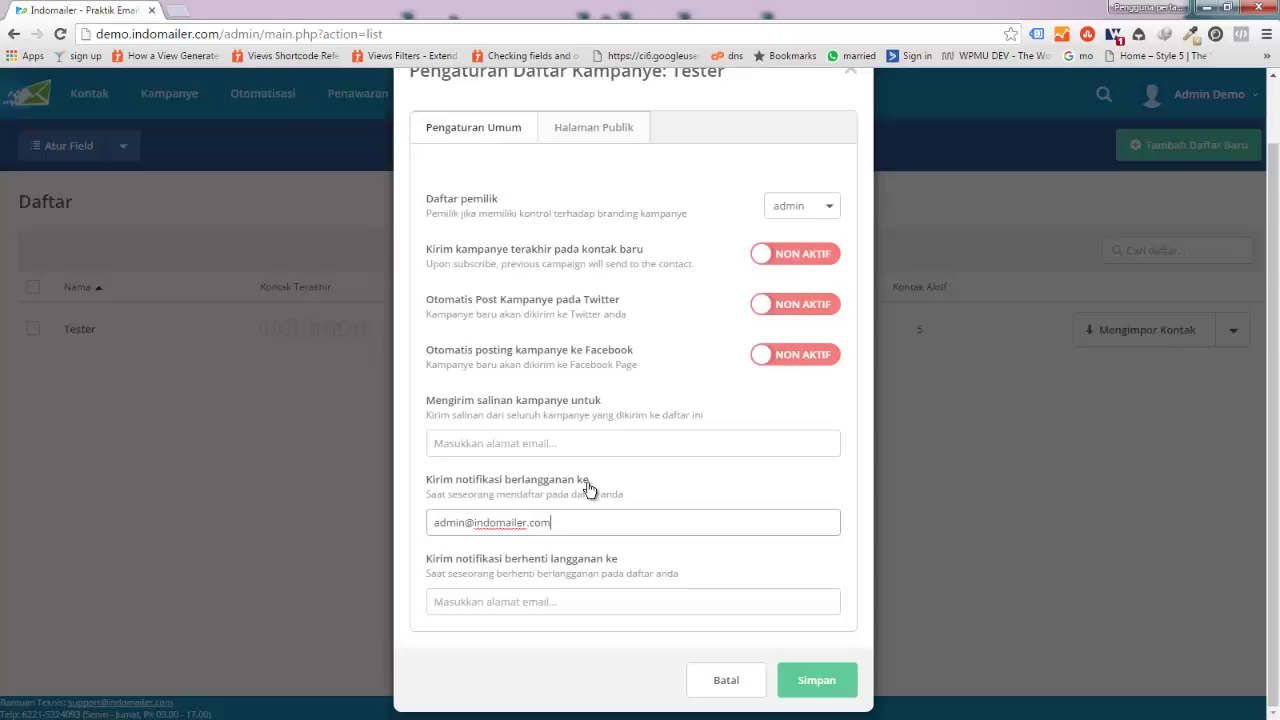
left_click(722, 681)
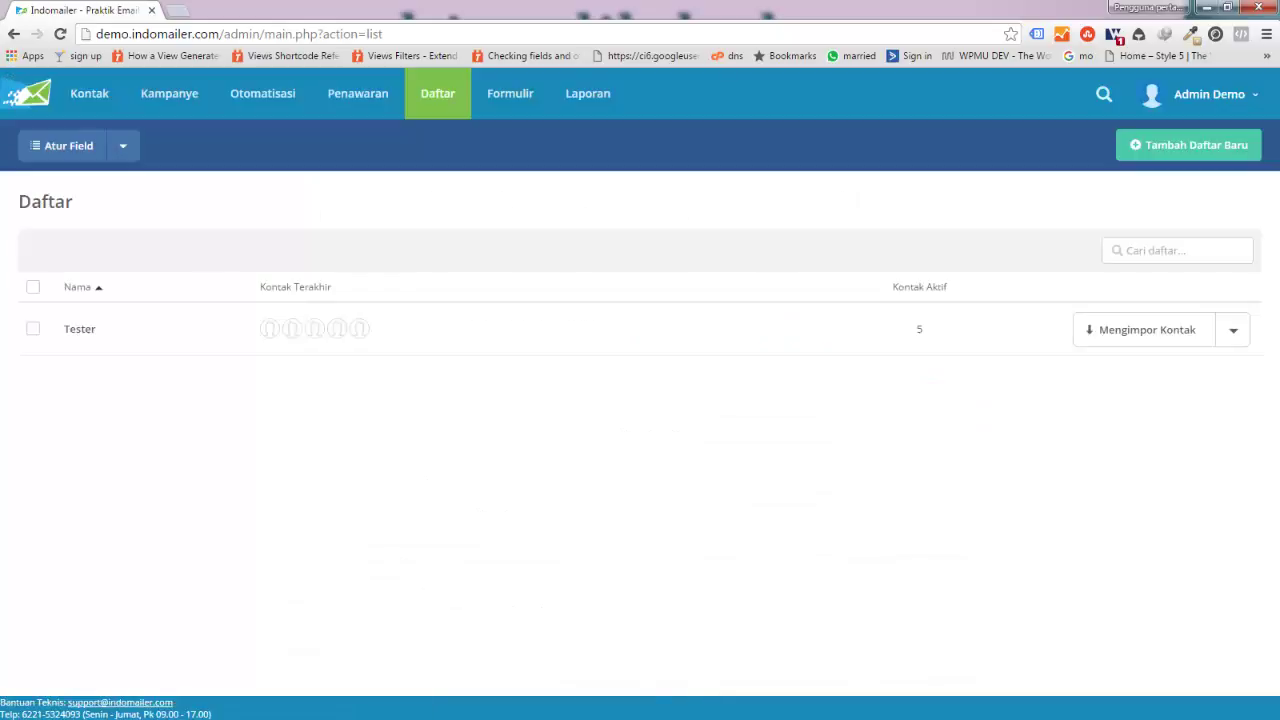